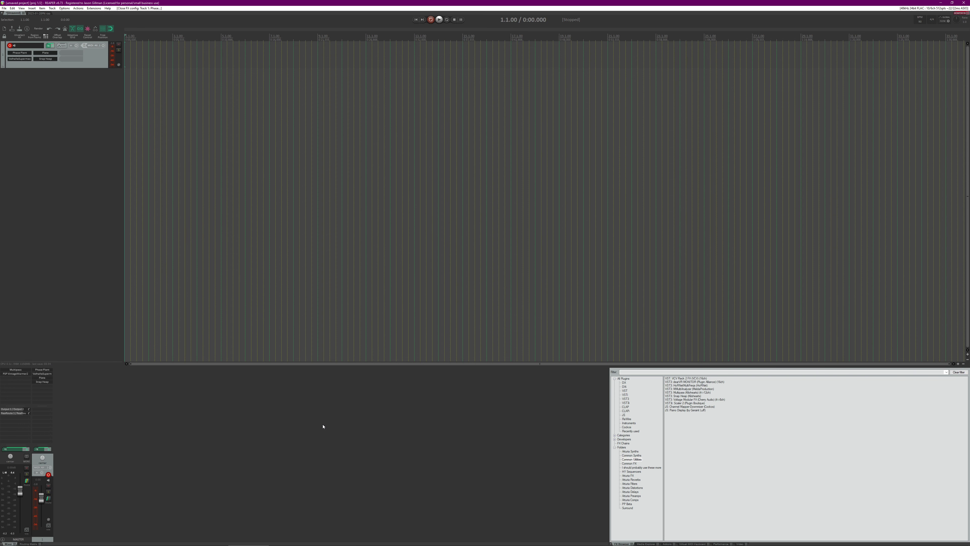
# - Select track 1 and bypass its Snap Heap effect in the mixer FX chain
pyautogui.click(50, 461)
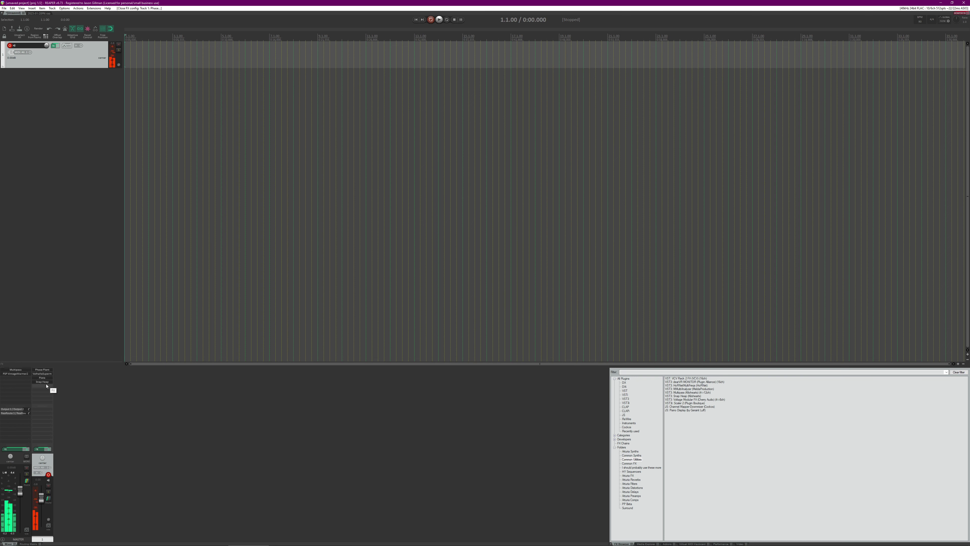
pyautogui.keyDown('ctrl'); pyautogui.click(45, 382); pyautogui.keyUp('ctrl')
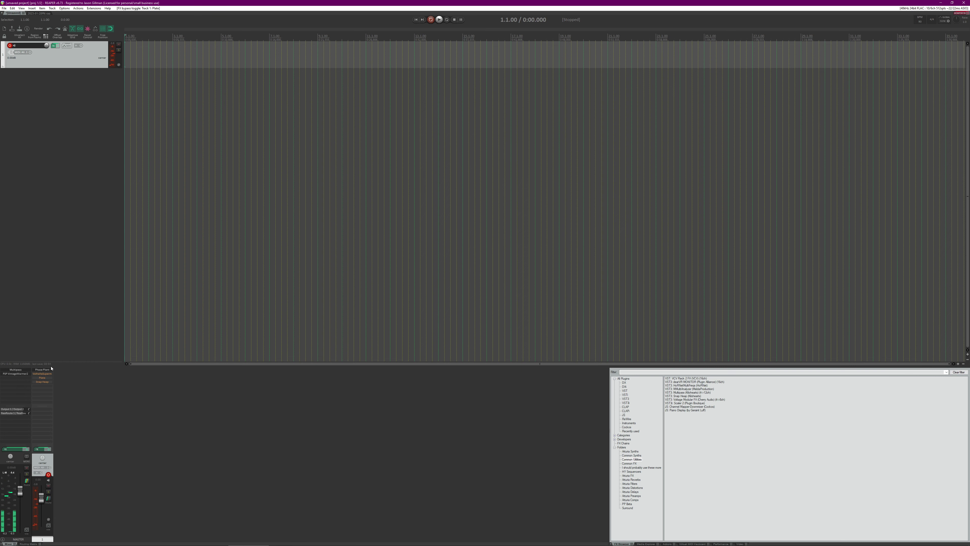
# - Open and close the Phase Plant and ValhallaSupermassive editors on track 1
pyautogui.click(42, 369)
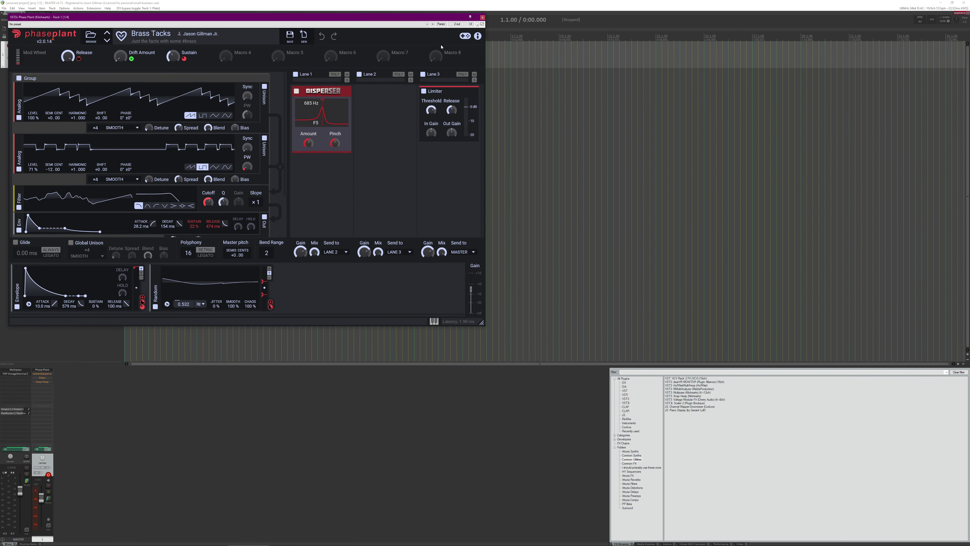
pyautogui.click(483, 17)
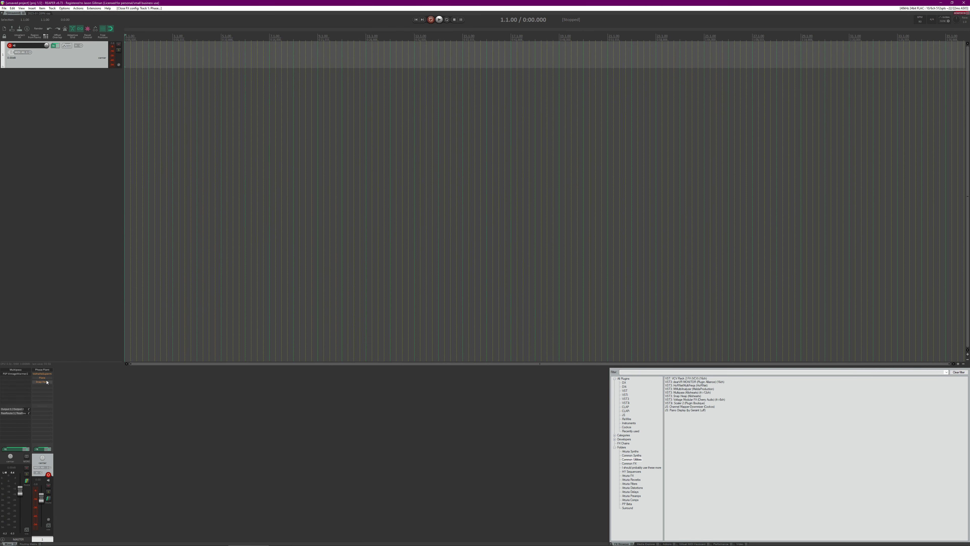
pyautogui.click(42, 374)
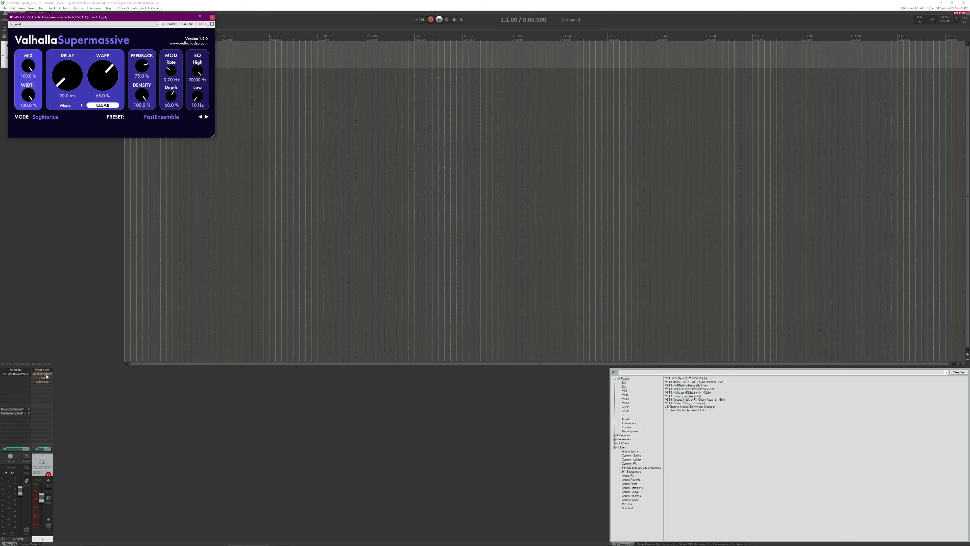
pyautogui.click(213, 17)
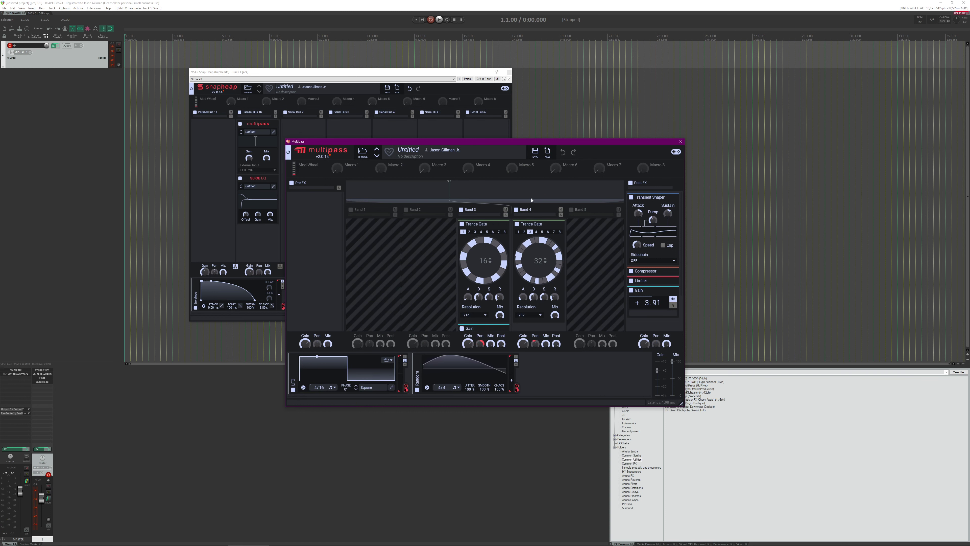
# - Close the Multipass and Snap Heap editors, then reopen and close Phase Plant and Snap Heap
pyautogui.click(681, 141)
pyautogui.press('Escape')
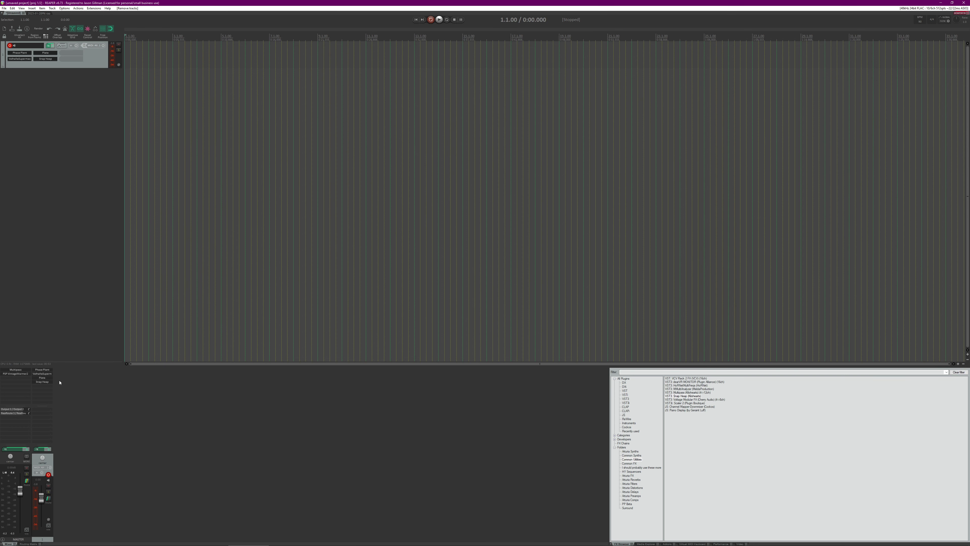
pyautogui.click(50, 371)
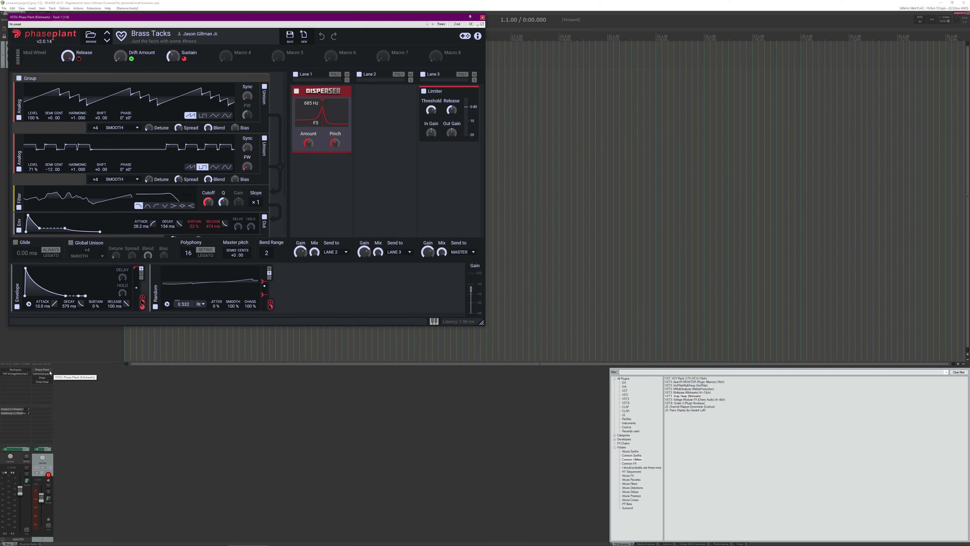
pyautogui.click(482, 17)
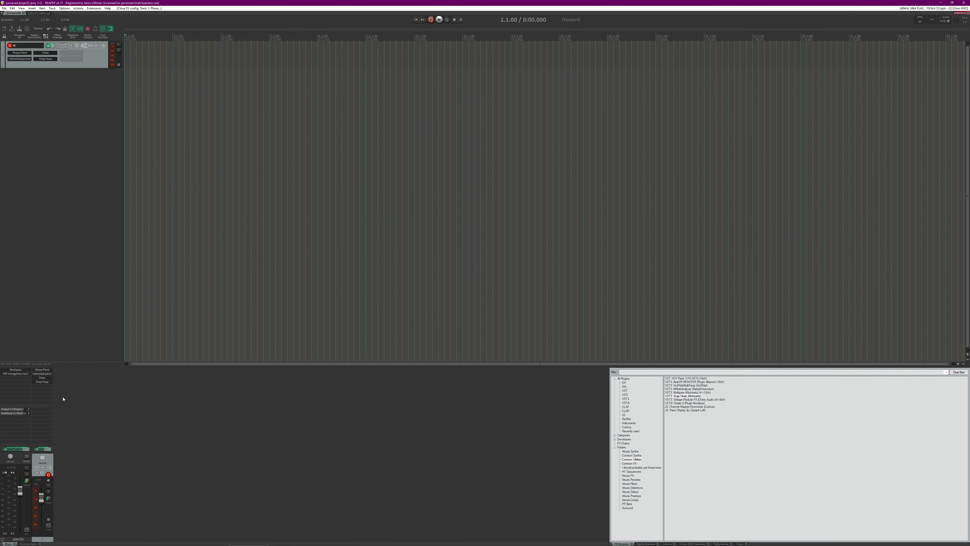
pyautogui.click(47, 382)
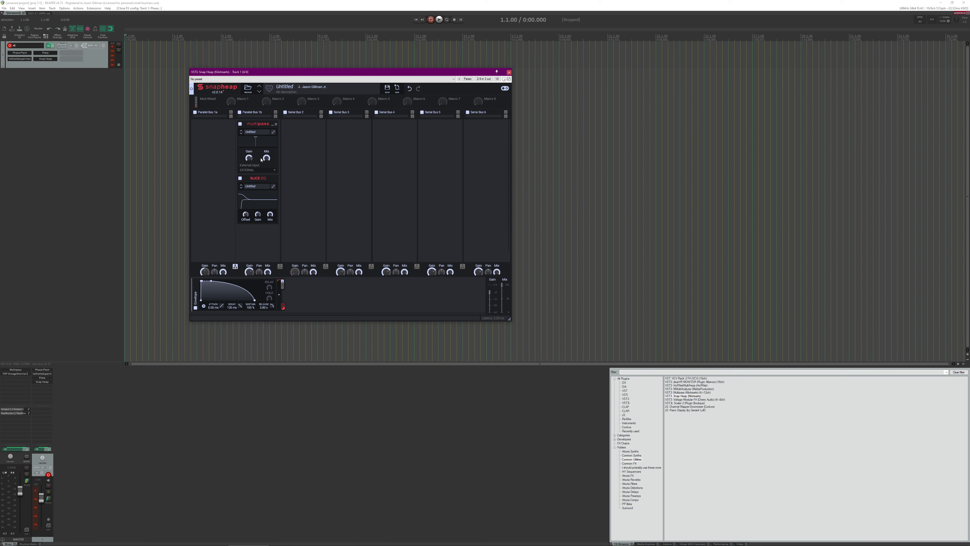
pyautogui.click(509, 72)
pyautogui.press('Delete')
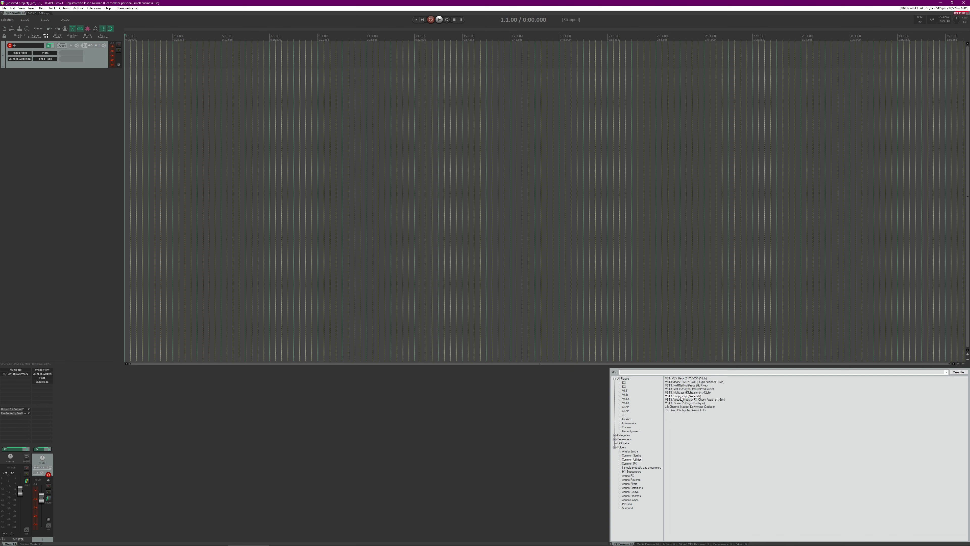
# - Create a Snap Heap track with a Tape Stop module and a 0.826 Hz Random modulator
pyautogui.moveTo(133, 455); pyautogui.dragTo(101, 457)
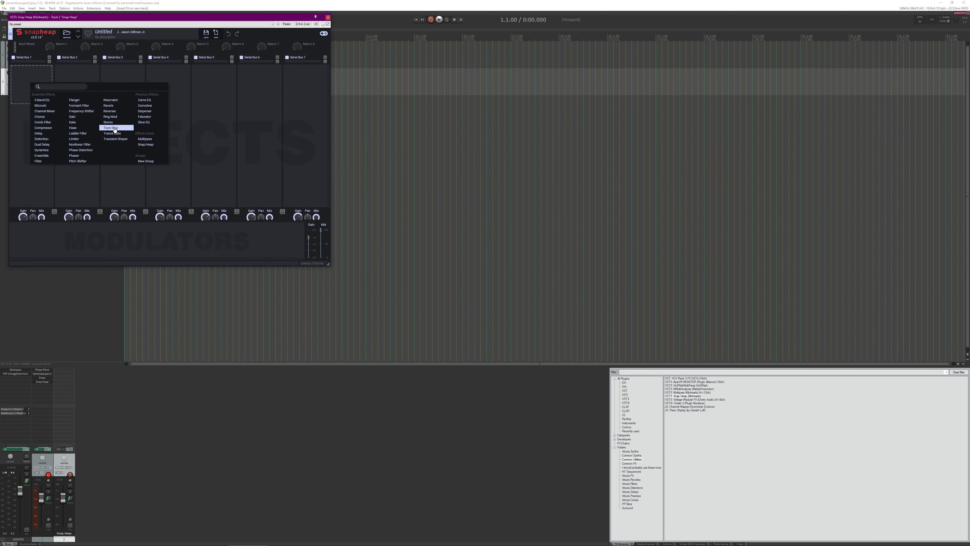
pyautogui.click(115, 130)
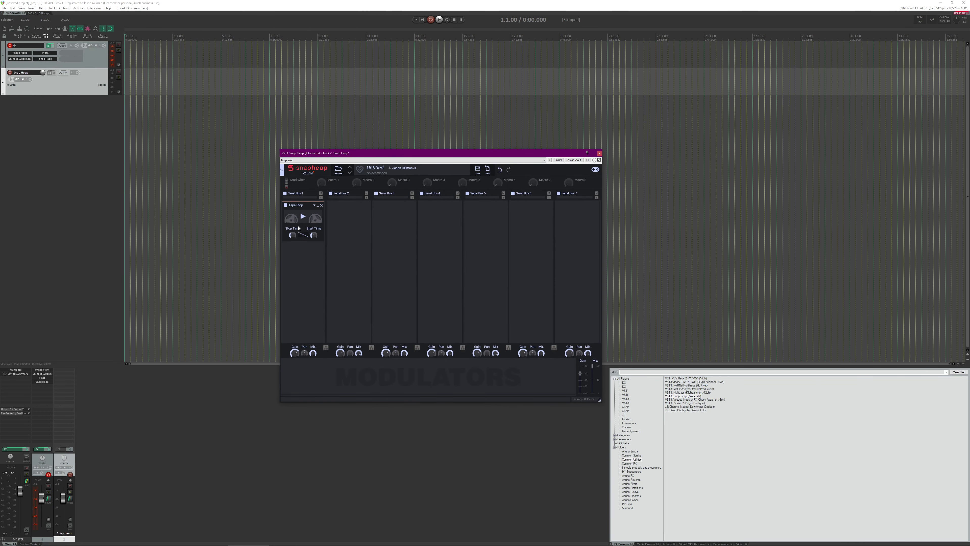
pyautogui.click(306, 377)
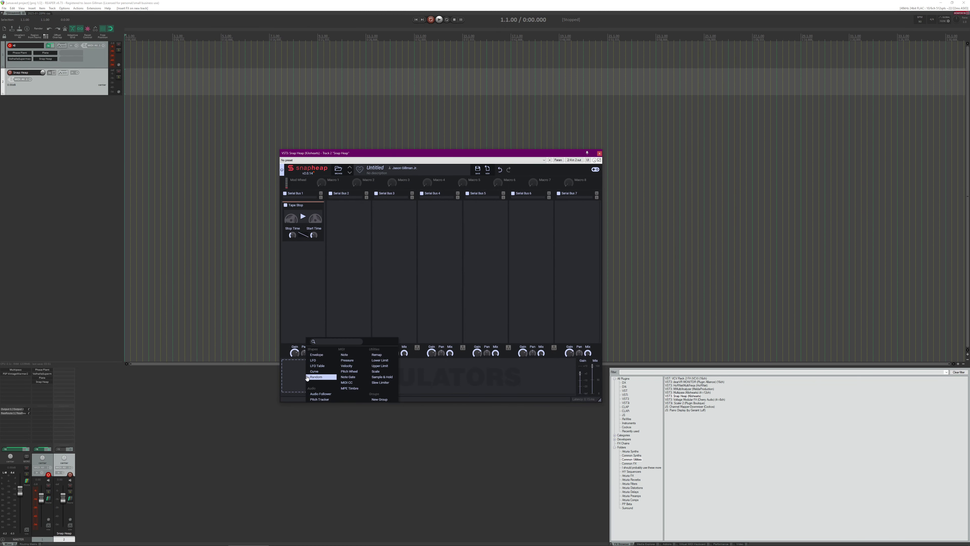
pyautogui.click(312, 377)
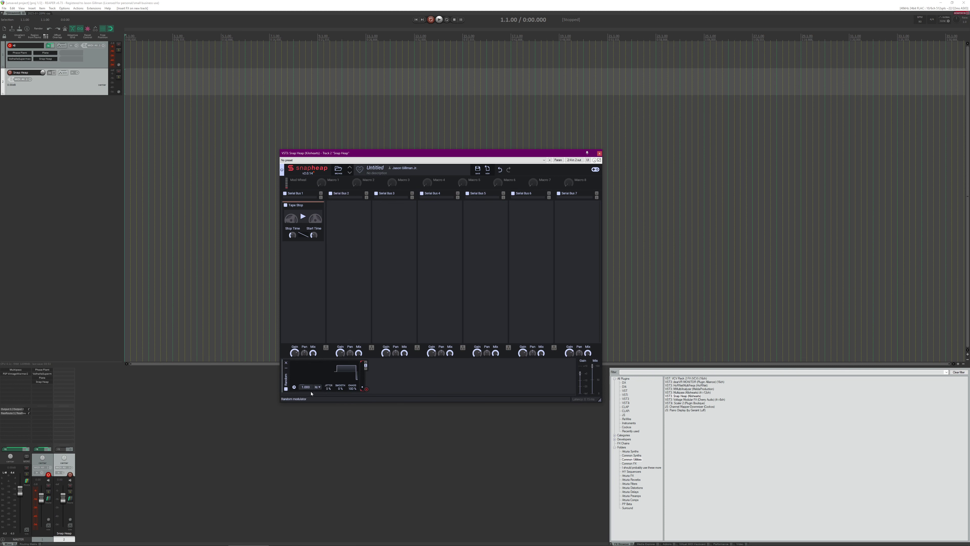
pyautogui.moveTo(306, 387); pyautogui.dragTo(305, 394)
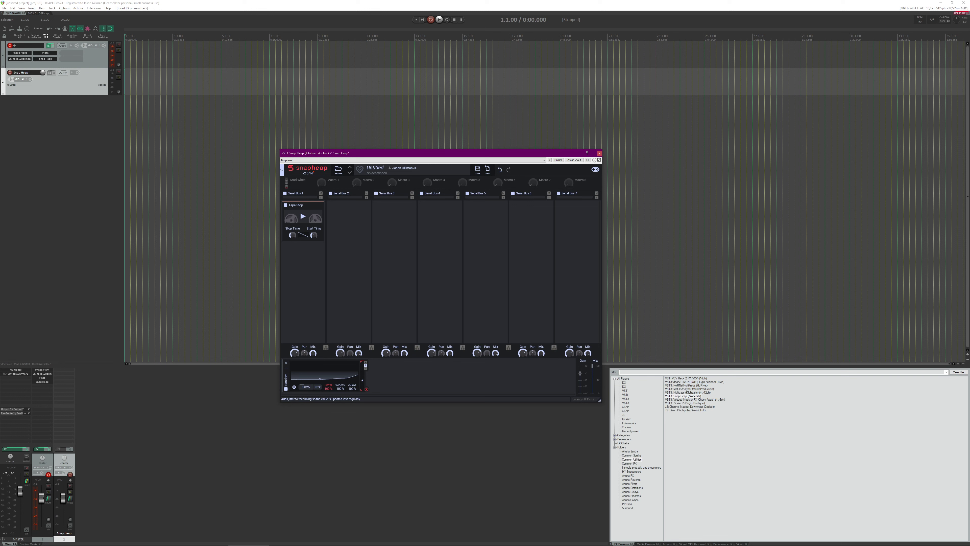
# - Add a Remap modulator with the 25% Chance curve and link it to Tape Stop's trigger
pyautogui.click(405, 378)
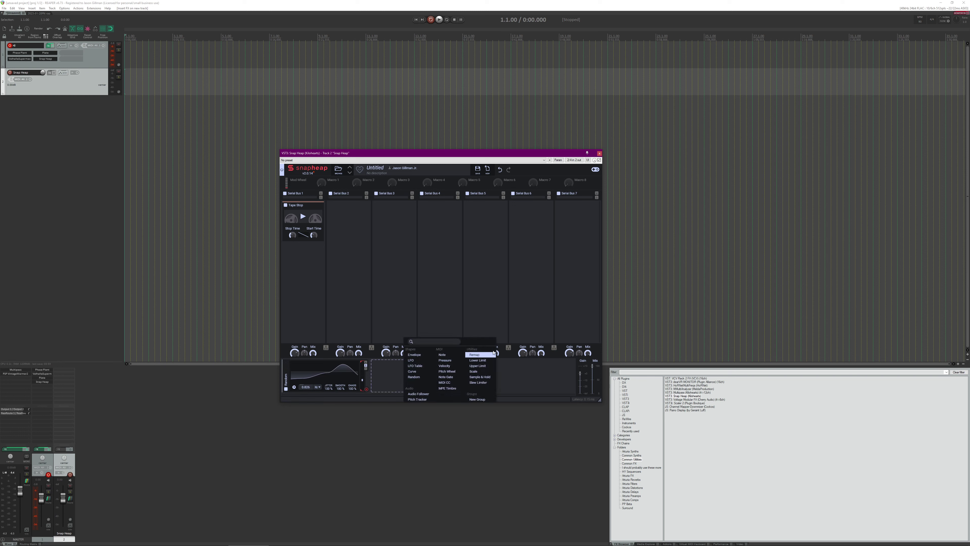
pyautogui.click(483, 356)
pyautogui.click(410, 388)
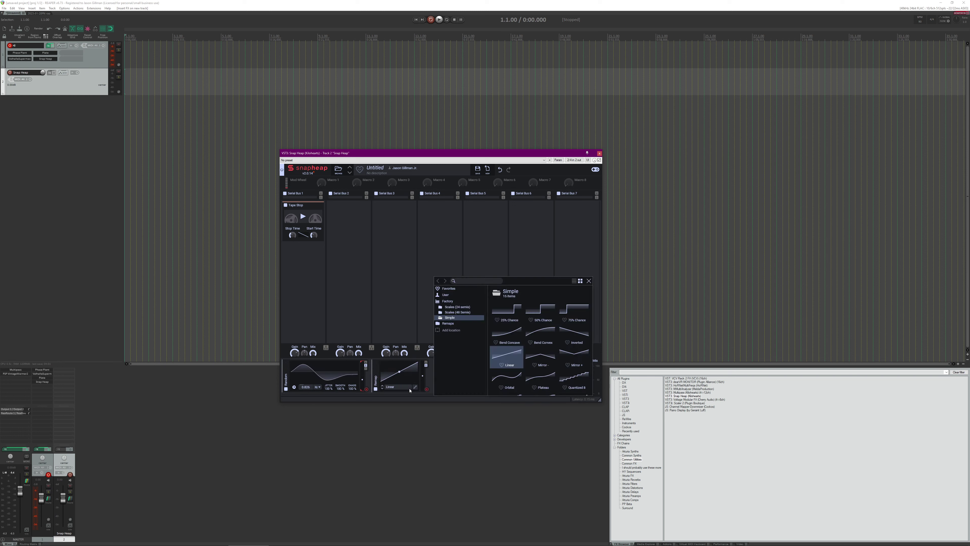
pyautogui.click(509, 314)
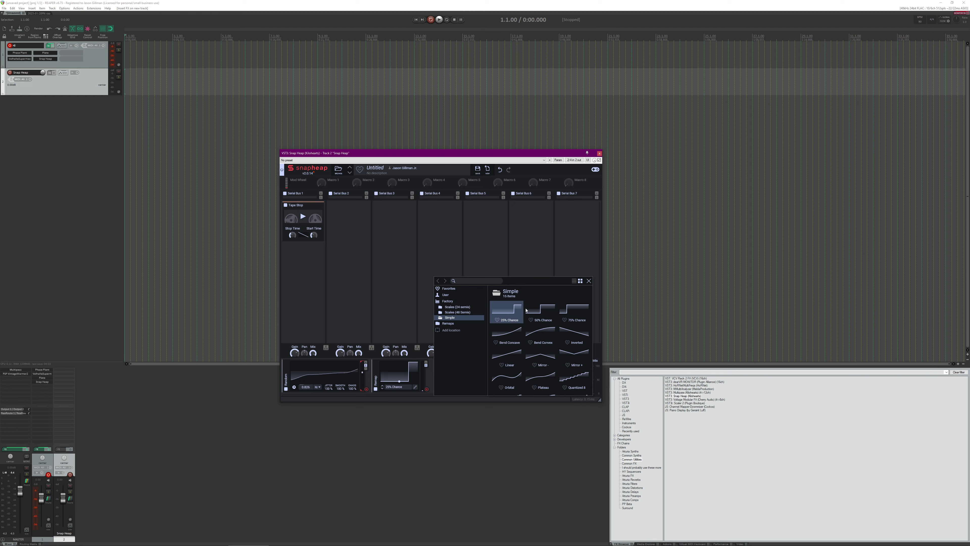
pyautogui.click(589, 281)
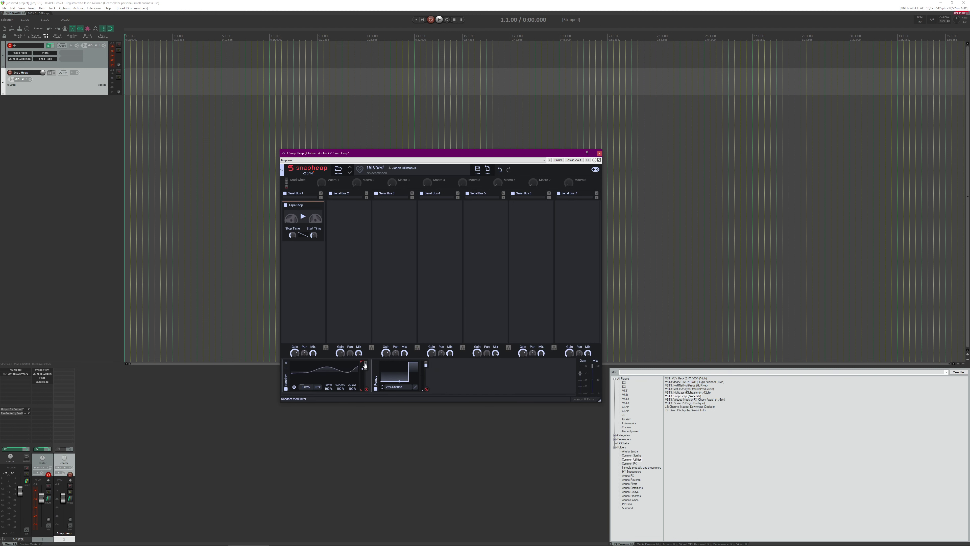
pyautogui.click(366, 390)
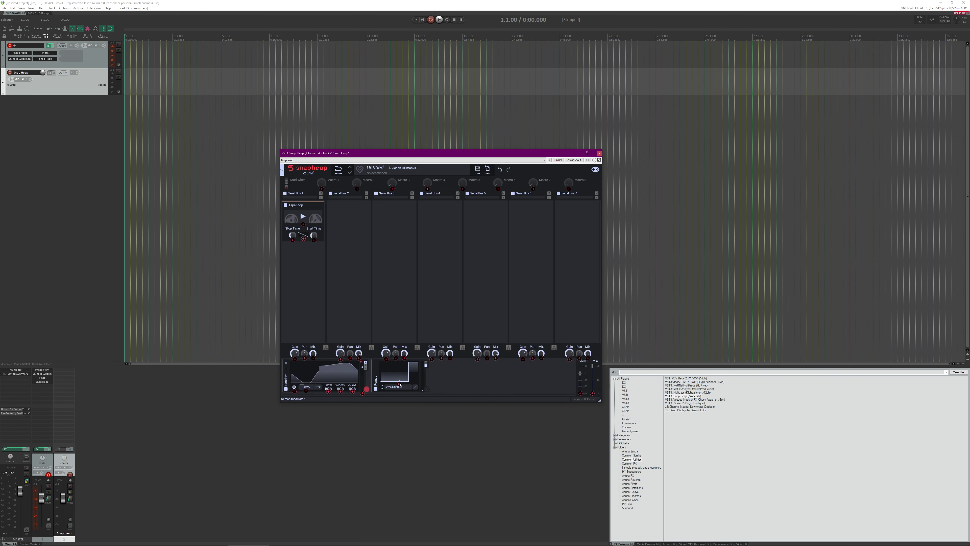
pyautogui.click(400, 384)
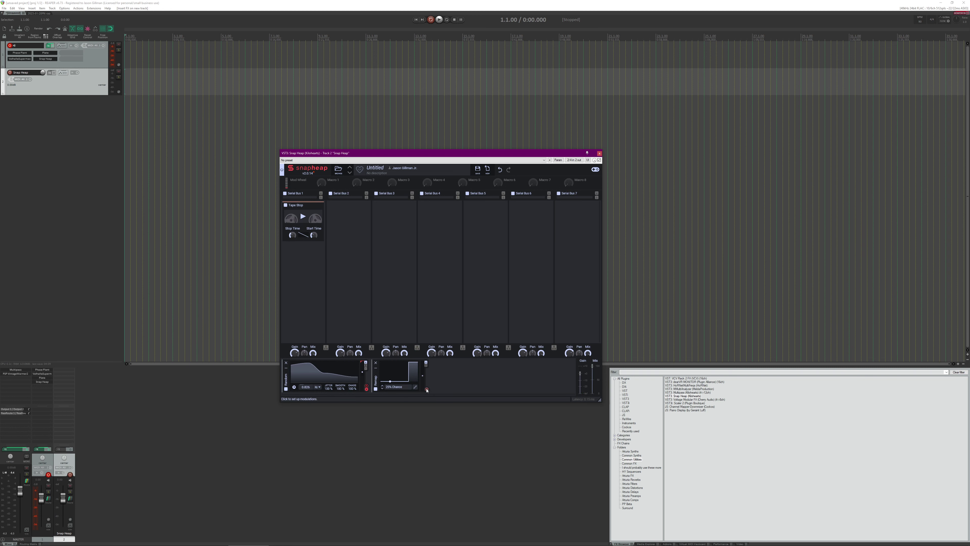
pyautogui.moveTo(427, 390); pyautogui.dragTo(304, 229)
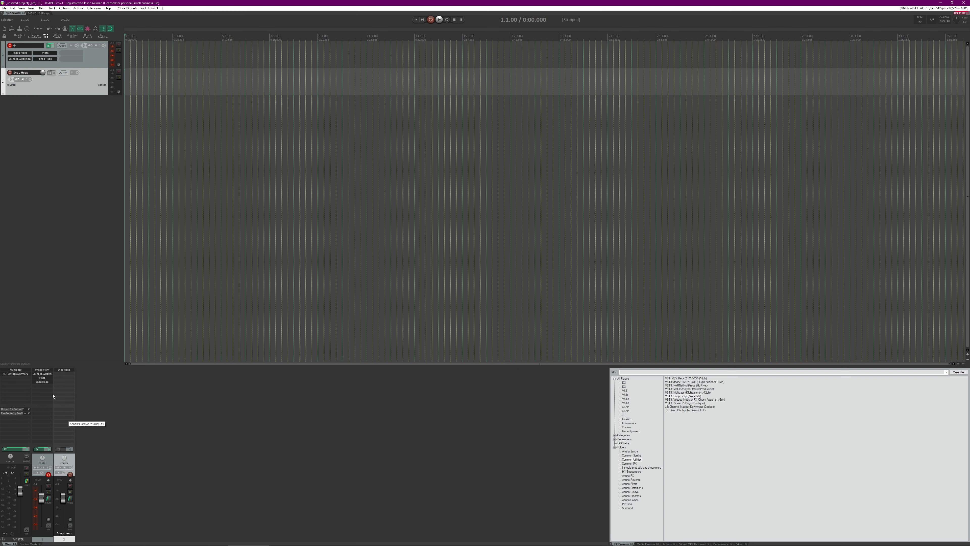
# - Set track 1 to 4 channels from Phase Plant's pin routing
pyautogui.click(44, 370)
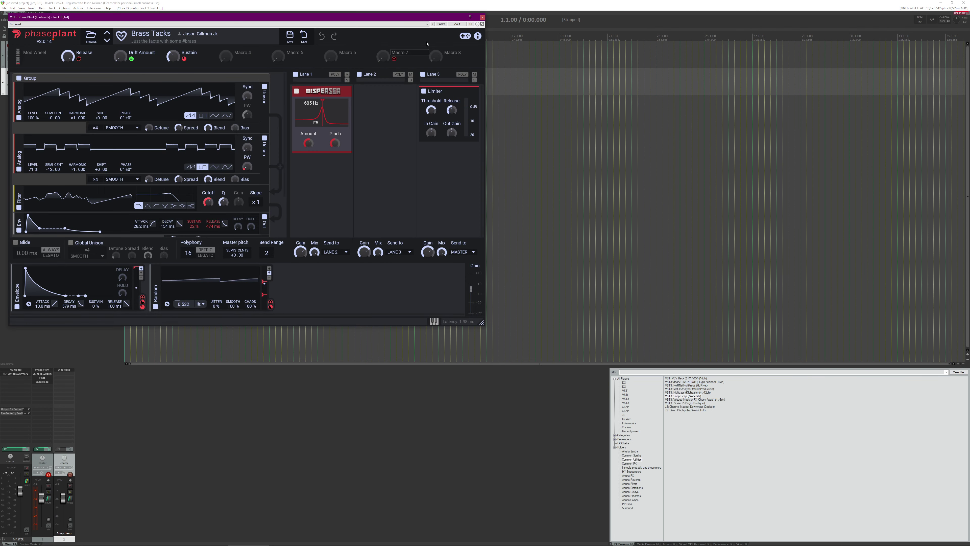
pyautogui.click(457, 24)
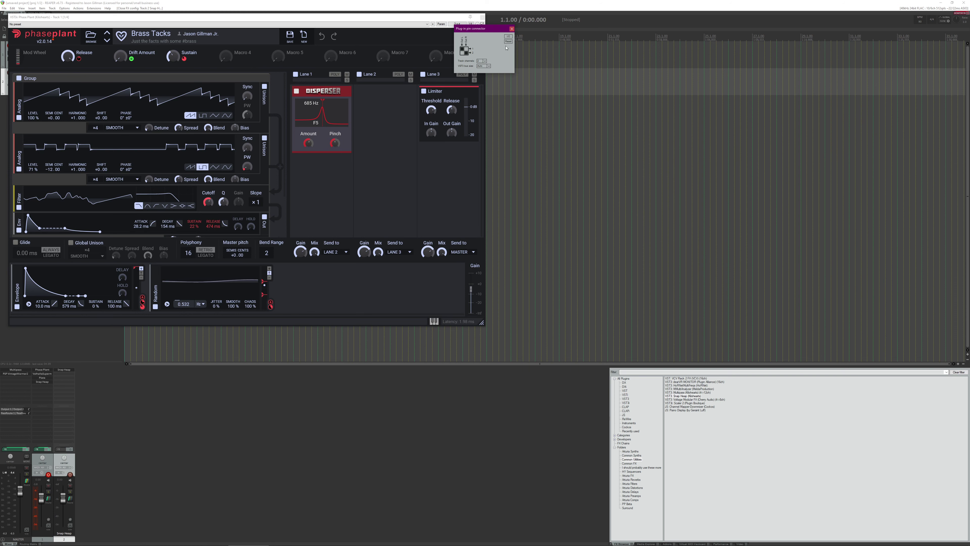
pyautogui.click(483, 61)
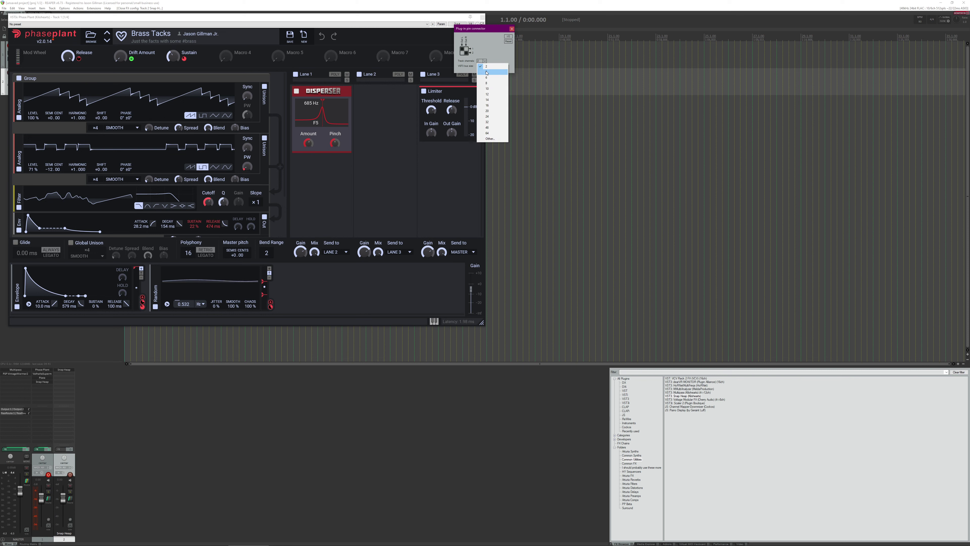
pyautogui.click(487, 72)
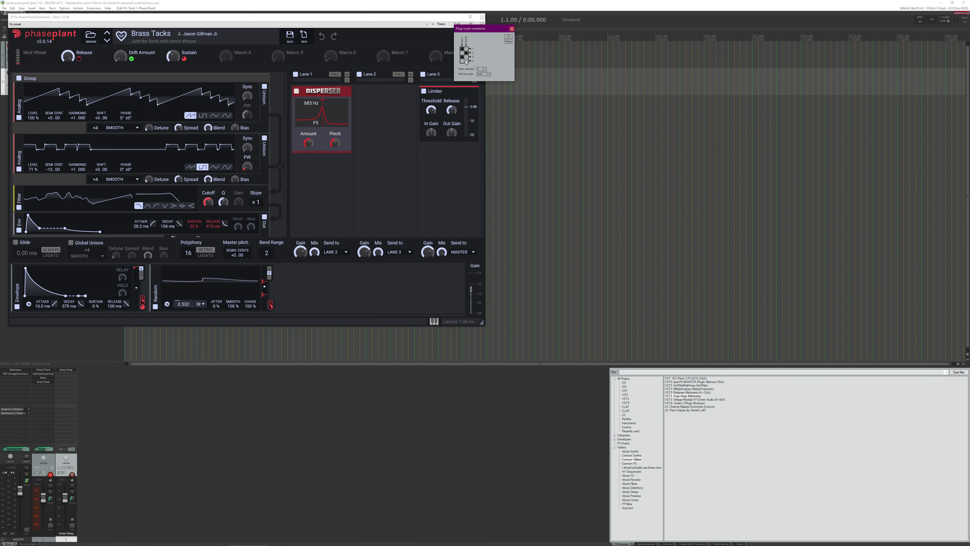
pyautogui.click(511, 29)
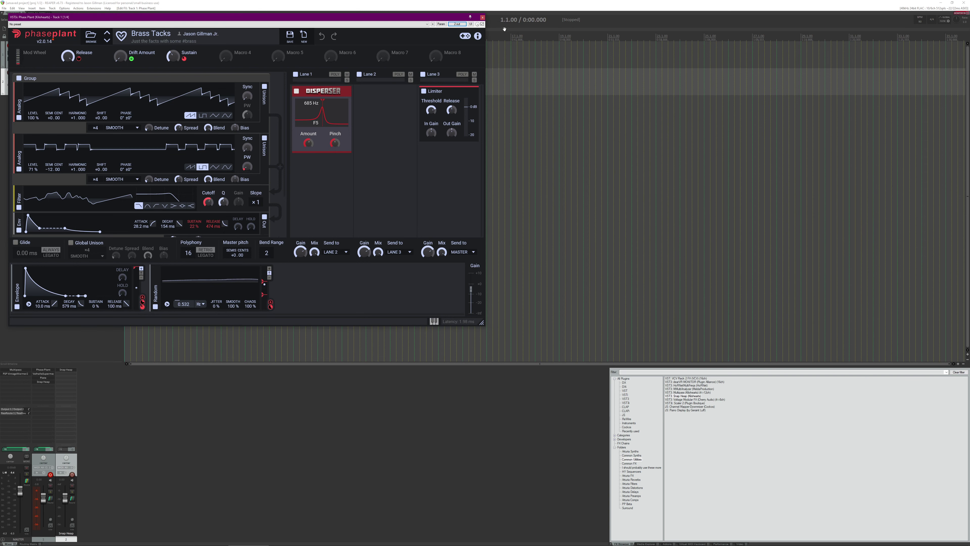
pyautogui.click(483, 19)
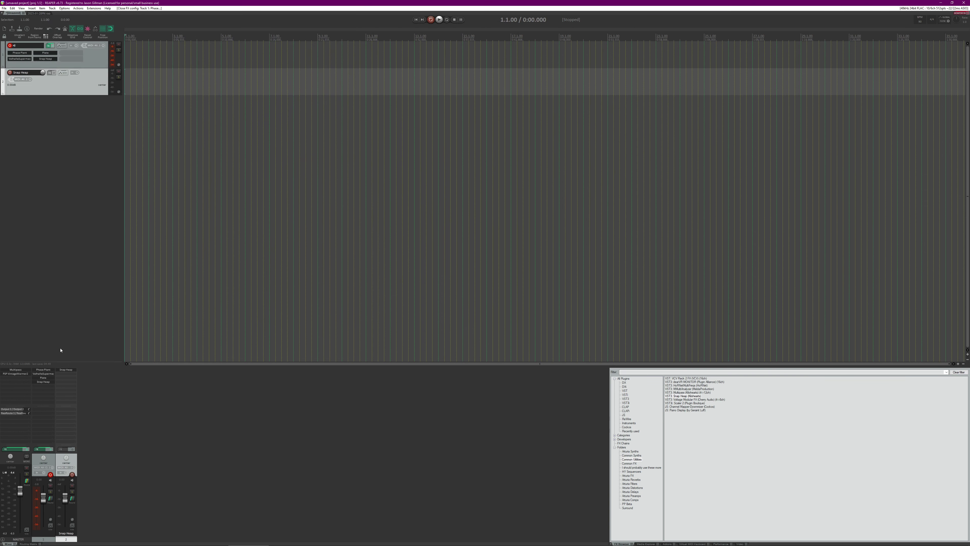
# - Check the ValhallaSupermassive and Plate pin routing, closing both effect windows
pyautogui.click(43, 373)
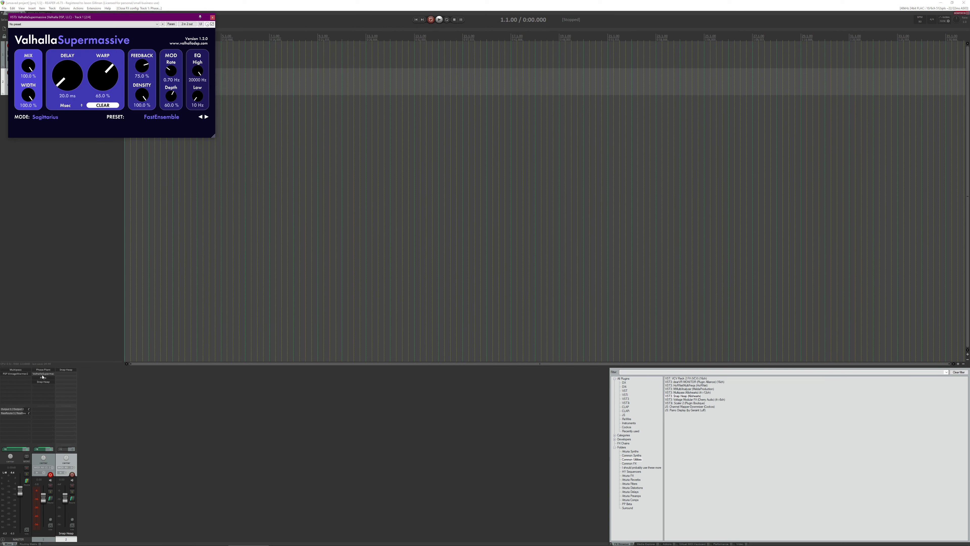
pyautogui.click(178, 23)
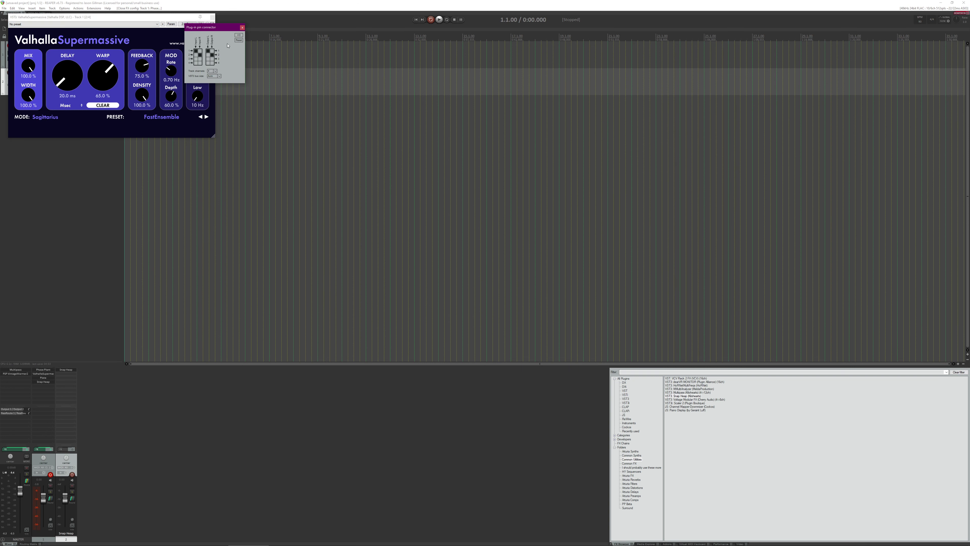
pyautogui.click(242, 28)
pyautogui.click(213, 17)
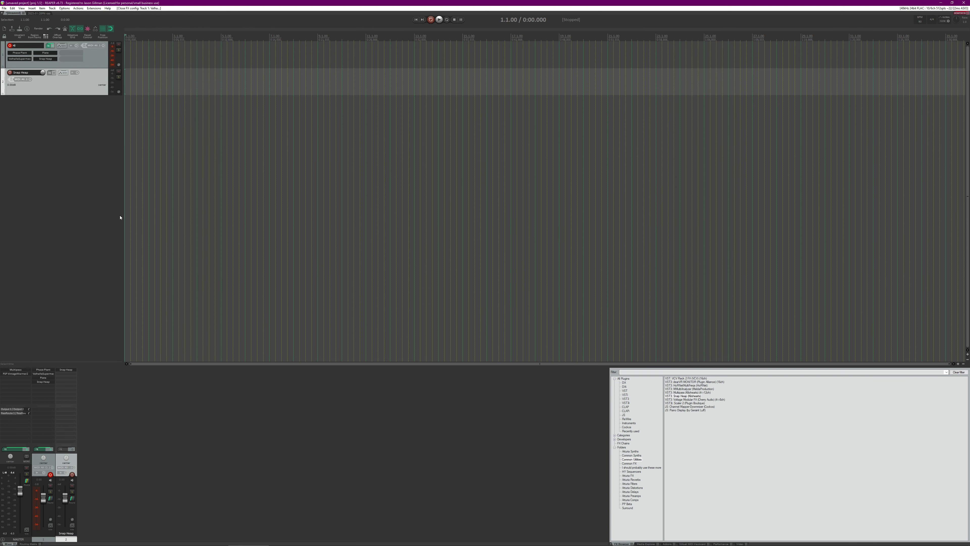
pyautogui.click(43, 377)
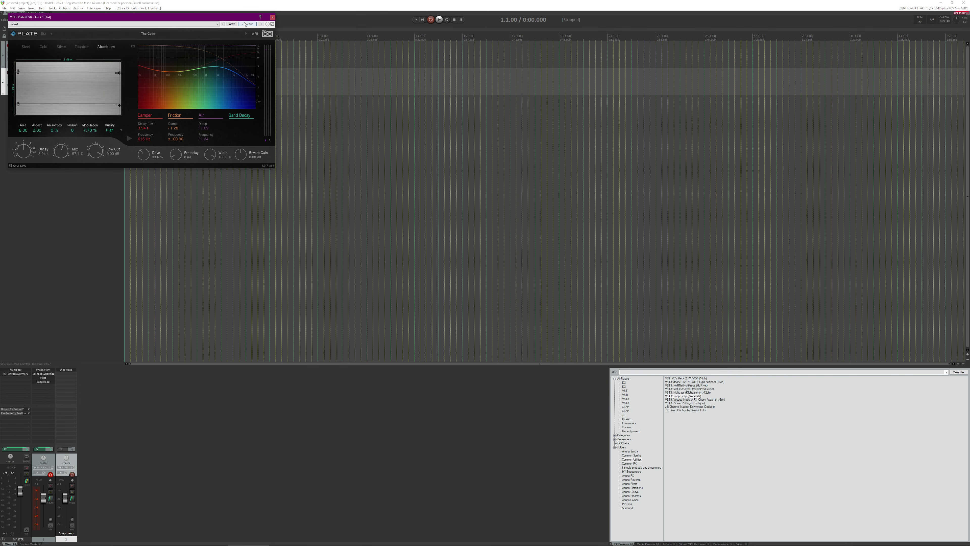
pyautogui.click(247, 24)
pyautogui.click(303, 26)
pyautogui.click(271, 17)
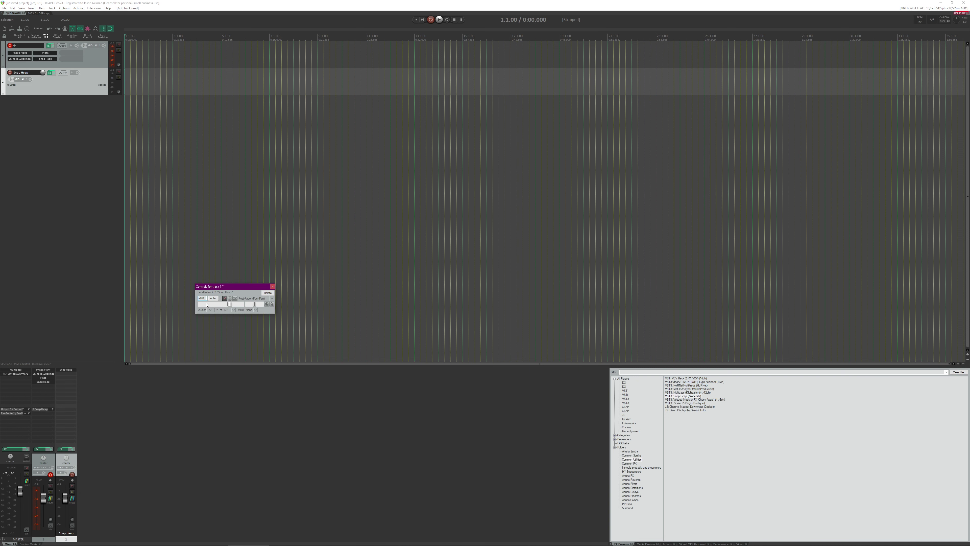
# - Set the track 1 send's audio source to stereo channels 3/4 and close the controls
pyautogui.click(211, 310)
pyautogui.moveTo(228, 327)
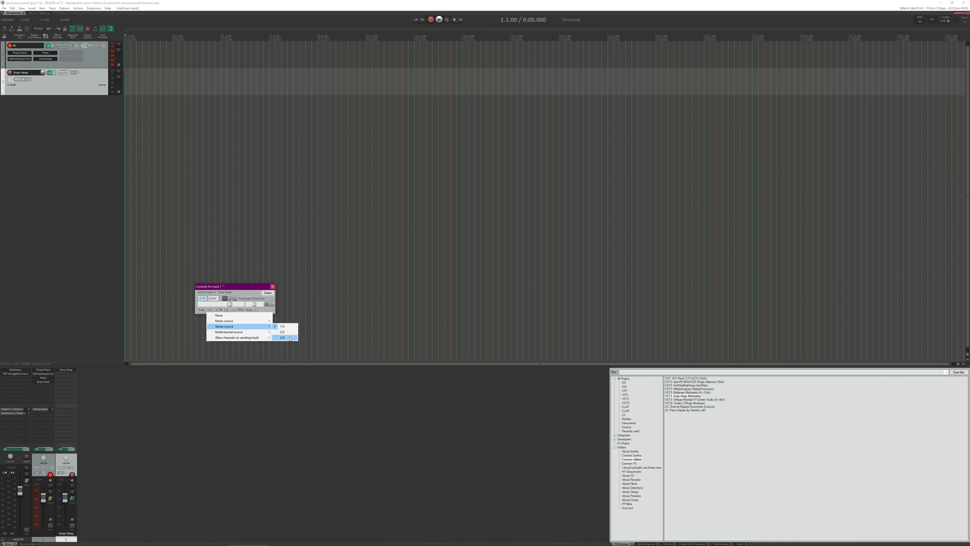
pyautogui.click(282, 337)
pyautogui.click(271, 286)
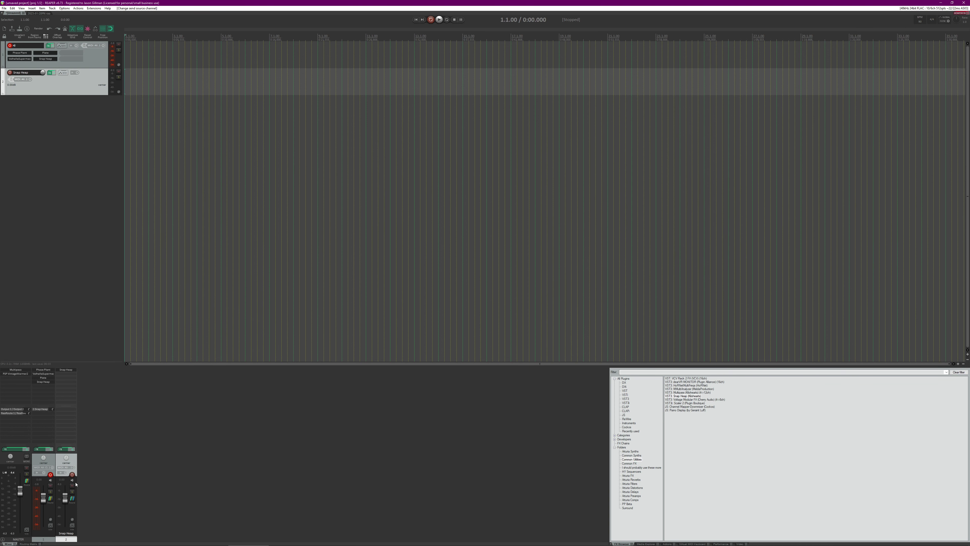
# - Briefly solo the Snap Heap track, then drag its routing onto track 1 to create a send
pyautogui.click(72, 492)
pyautogui.click(73, 492)
pyautogui.click(73, 499)
pyautogui.press('Escape')
pyautogui.moveTo(69, 503); pyautogui.dragTo(208, 393)
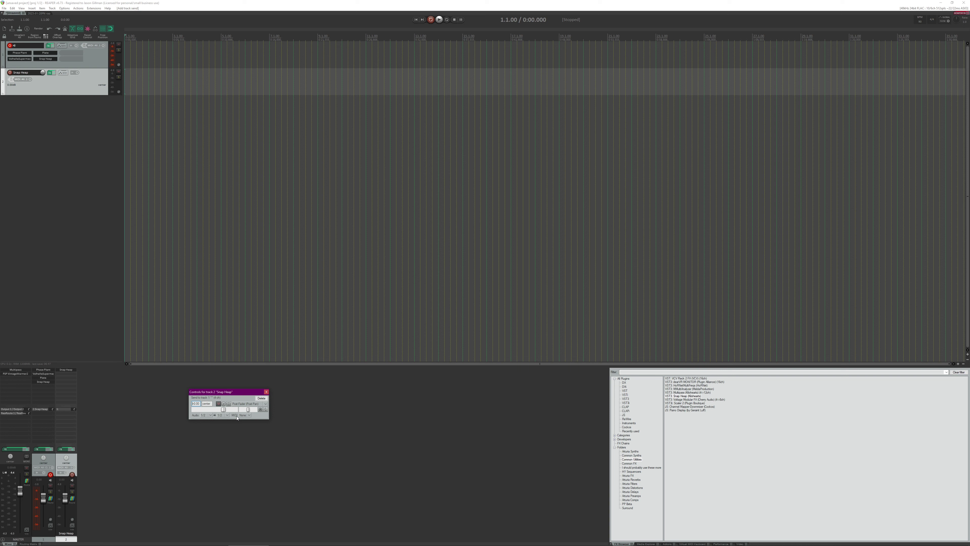
# - Set the Snap Heap send's destination to new channels 5/6 on track 1
pyautogui.click(227, 415)
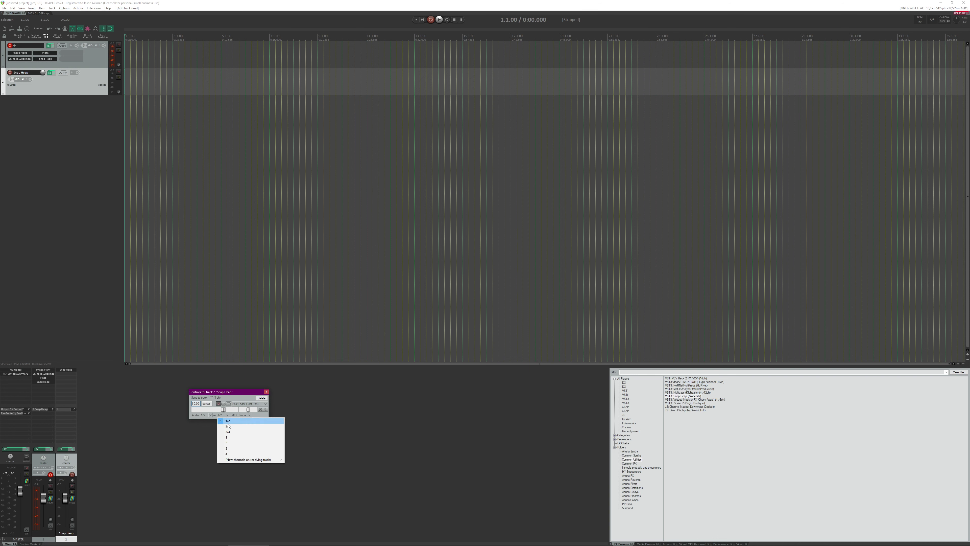
pyautogui.moveTo(245, 460)
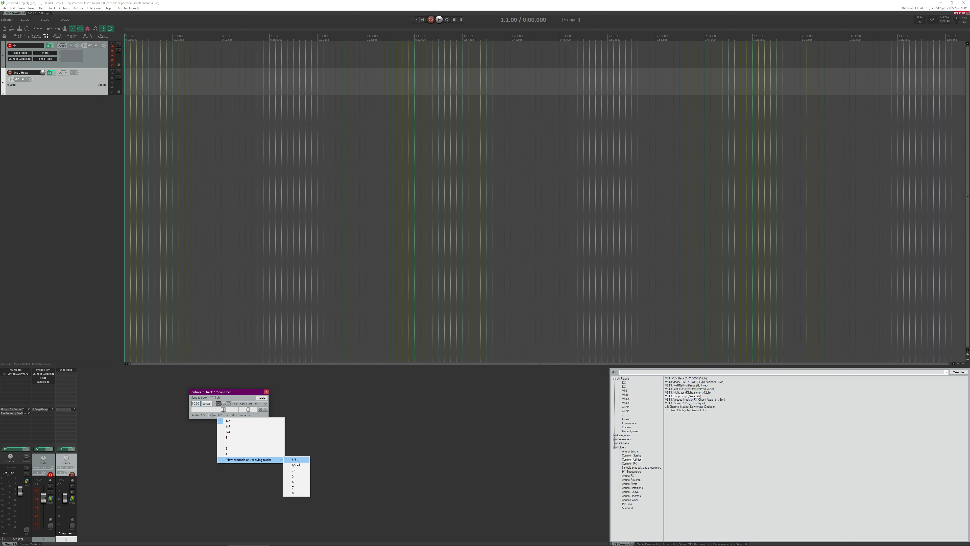
pyautogui.click(298, 463)
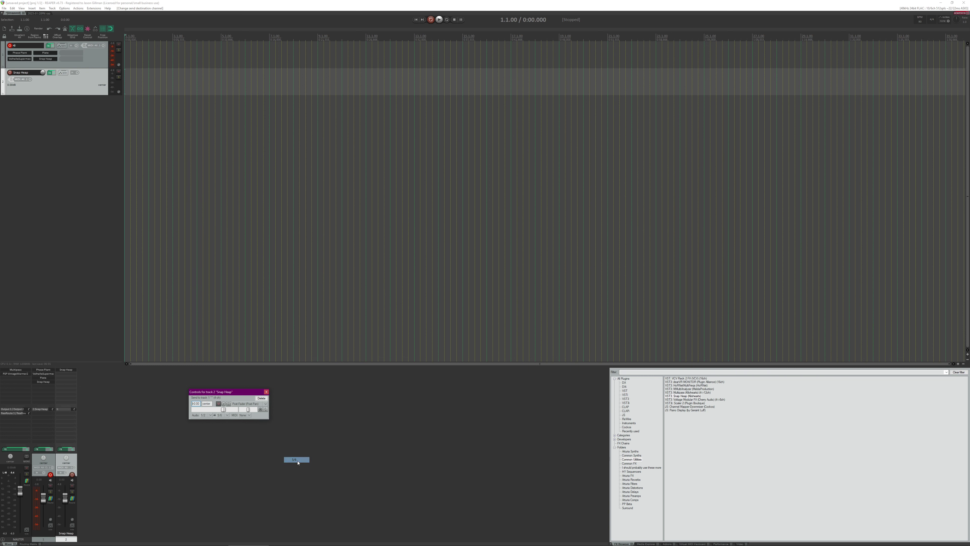
pyautogui.click(266, 392)
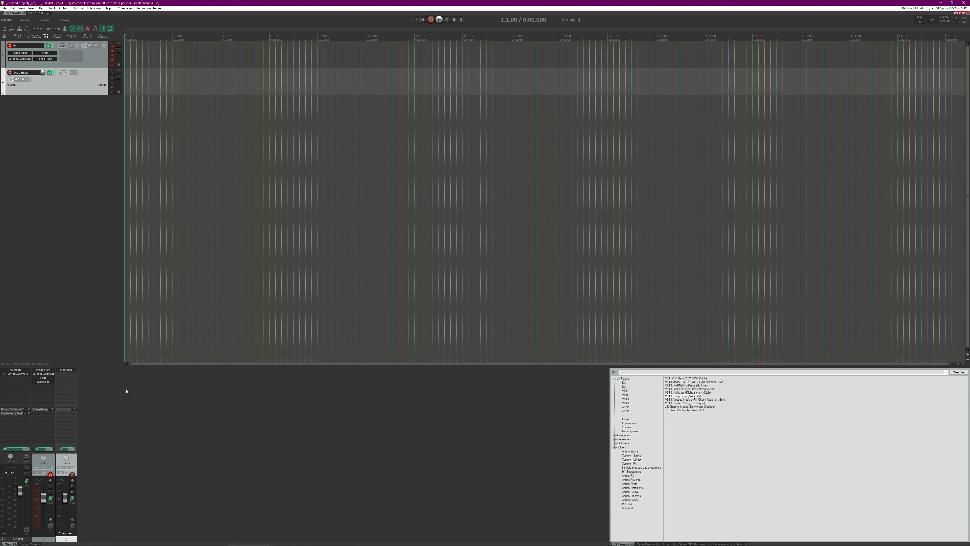
# - Enable 'Zero out unmapped output channels' in Phase Plant's pin routing and close it
pyautogui.click(43, 370)
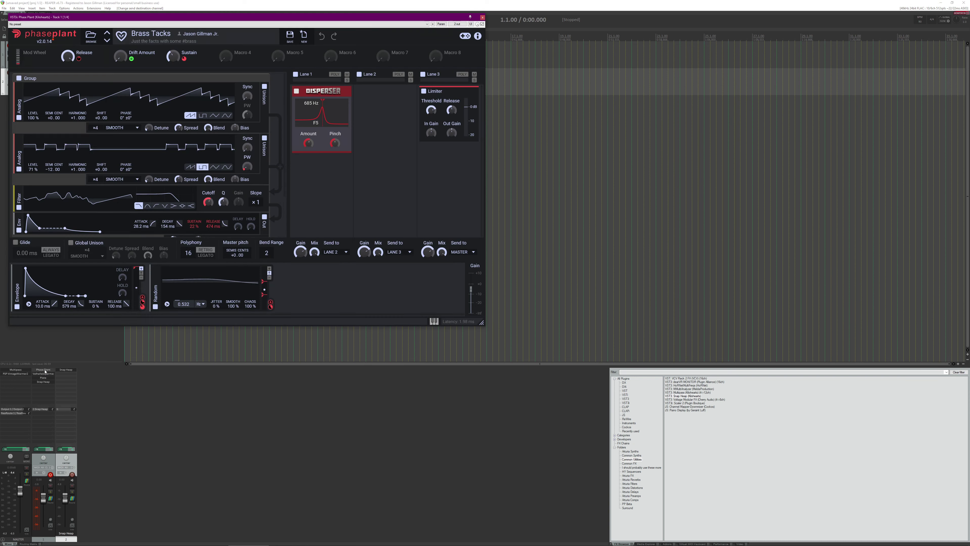
pyautogui.click(458, 23)
pyautogui.click(513, 37)
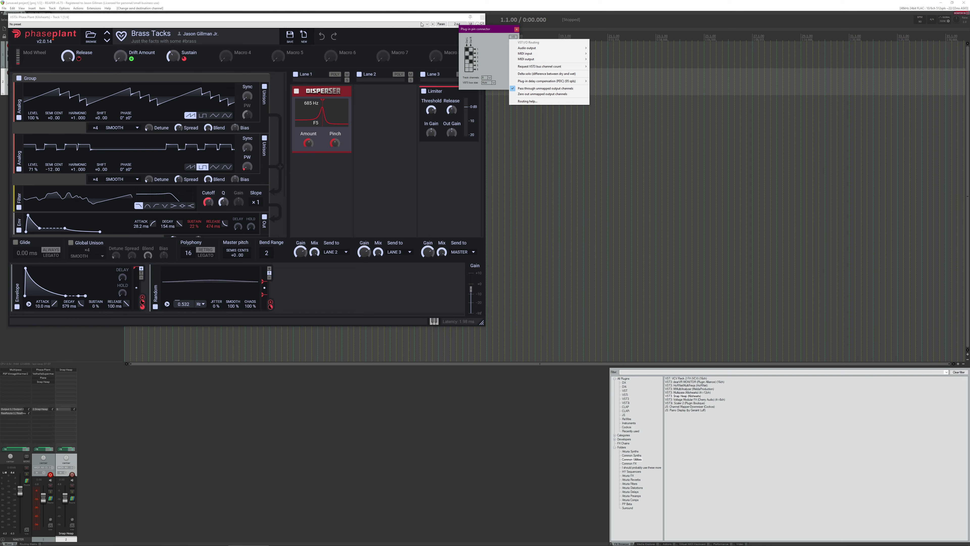
pyautogui.click(522, 96)
pyautogui.click(517, 29)
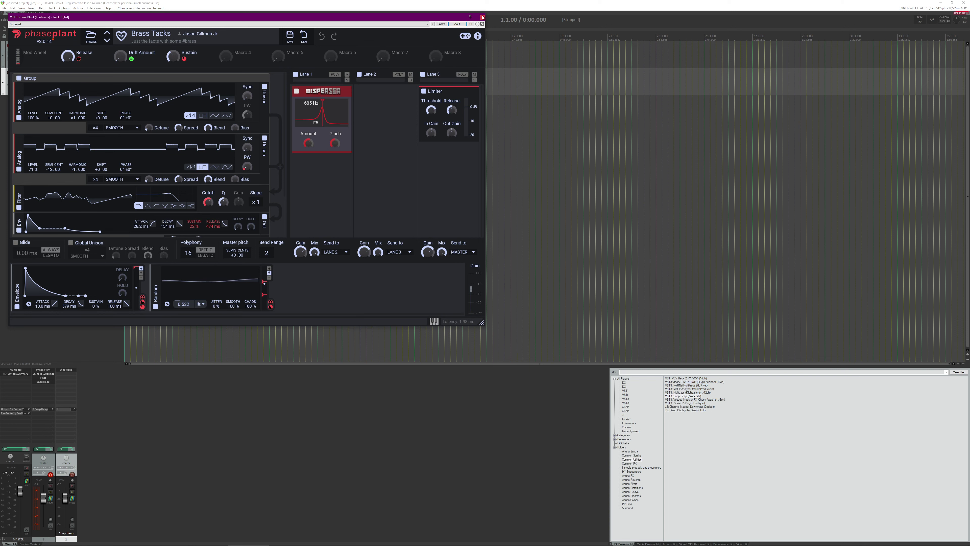
pyautogui.click(457, 24)
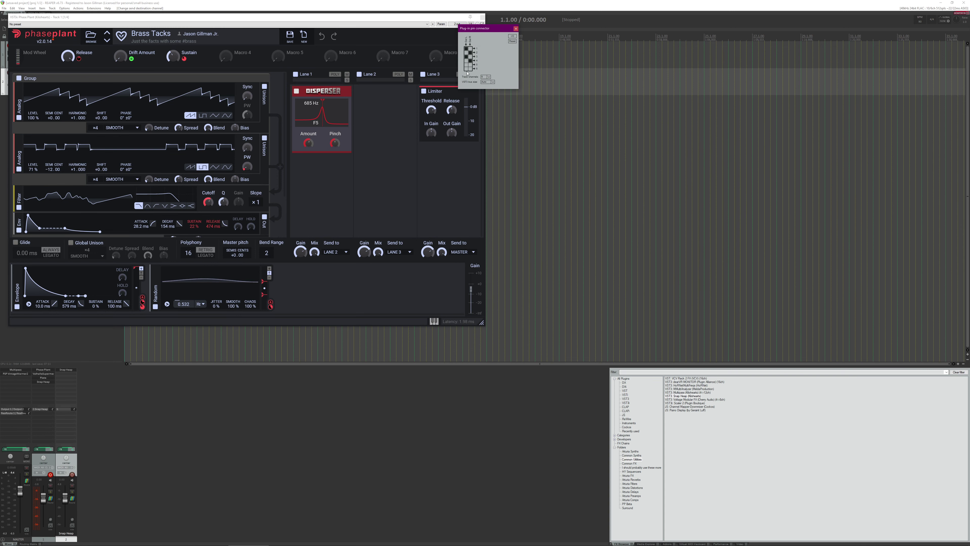
pyautogui.click(516, 29)
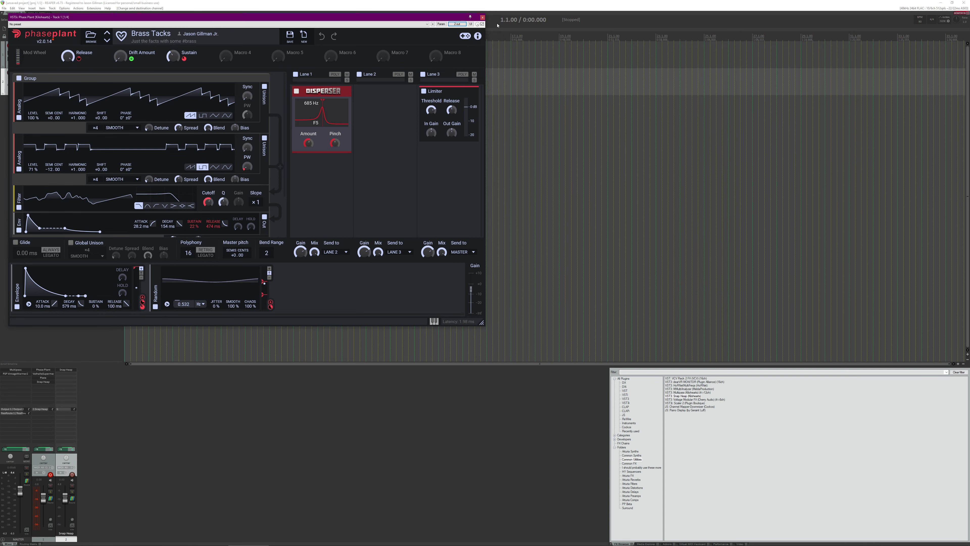
pyautogui.click(482, 17)
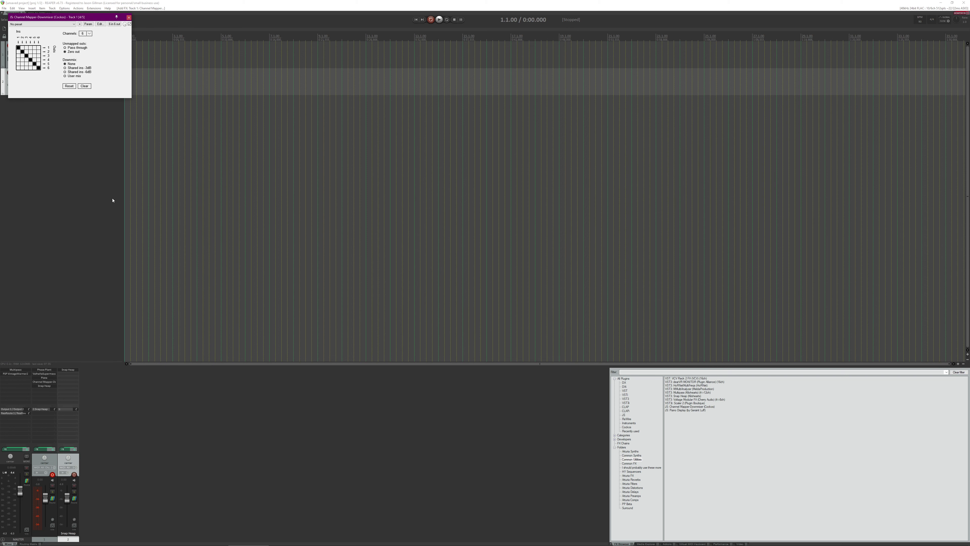
# - Untick Snap Heap's Aux #1 input pins for channels 3 and 4, then close Snap Heap
pyautogui.moveTo(81, 17); pyautogui.dragTo(319, 165)
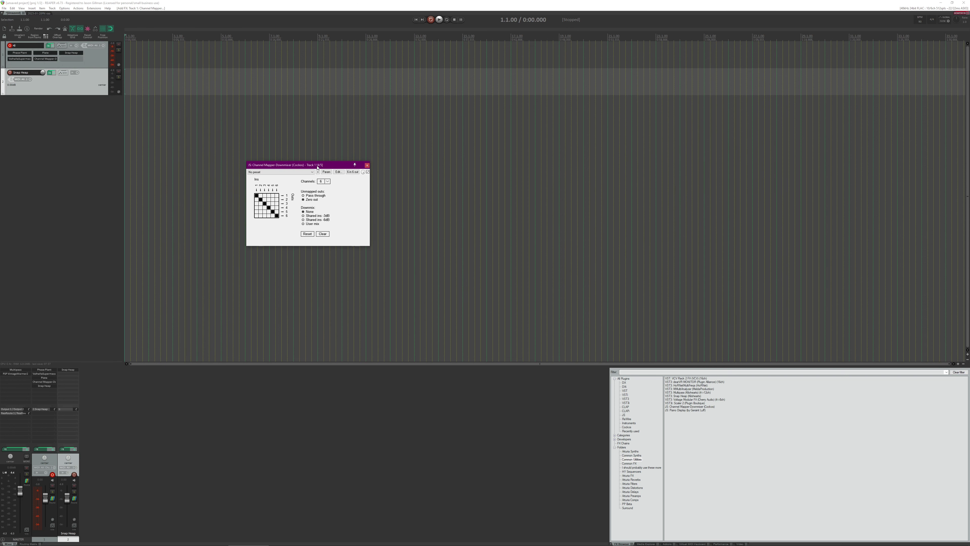
pyautogui.click(44, 386)
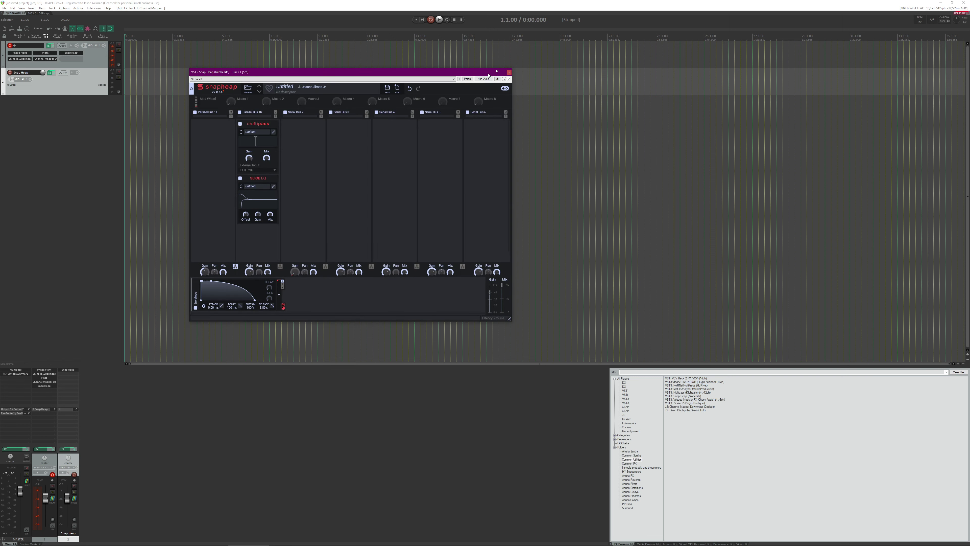
pyautogui.click(484, 79)
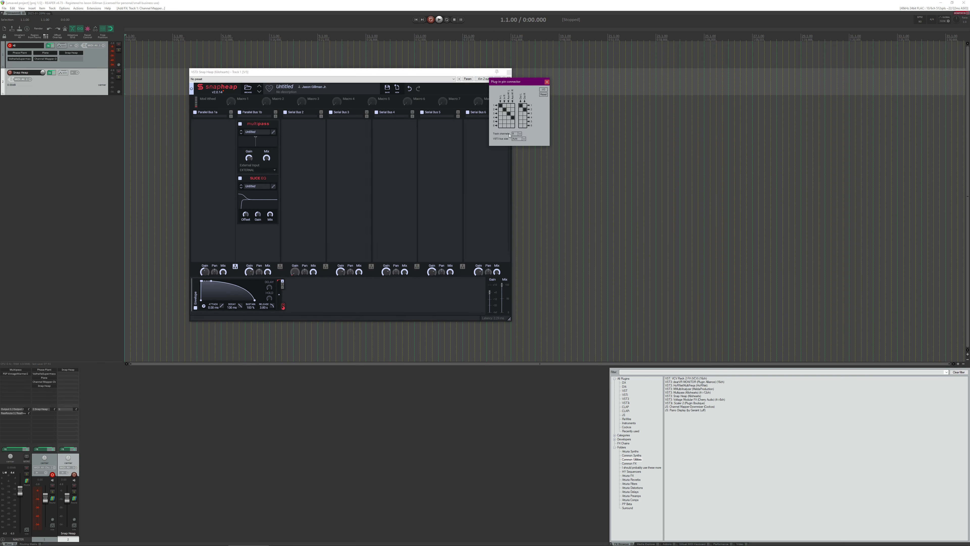
pyautogui.click(511, 117)
pyautogui.click(509, 114)
pyautogui.click(513, 117)
pyautogui.click(547, 82)
pyautogui.click(509, 72)
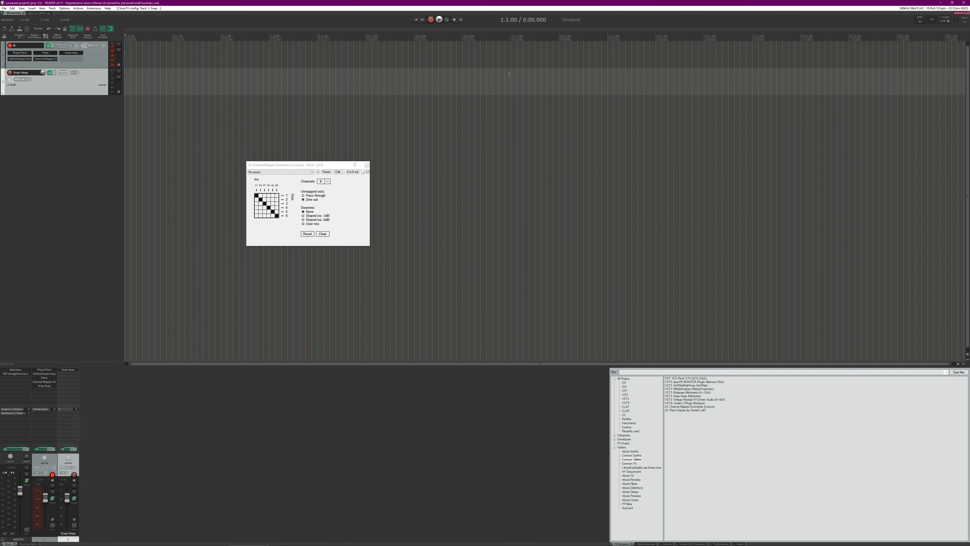
# - Remap Channel Mapper input channel 5 to output 1 instead of output 5
pyautogui.click(273, 212)
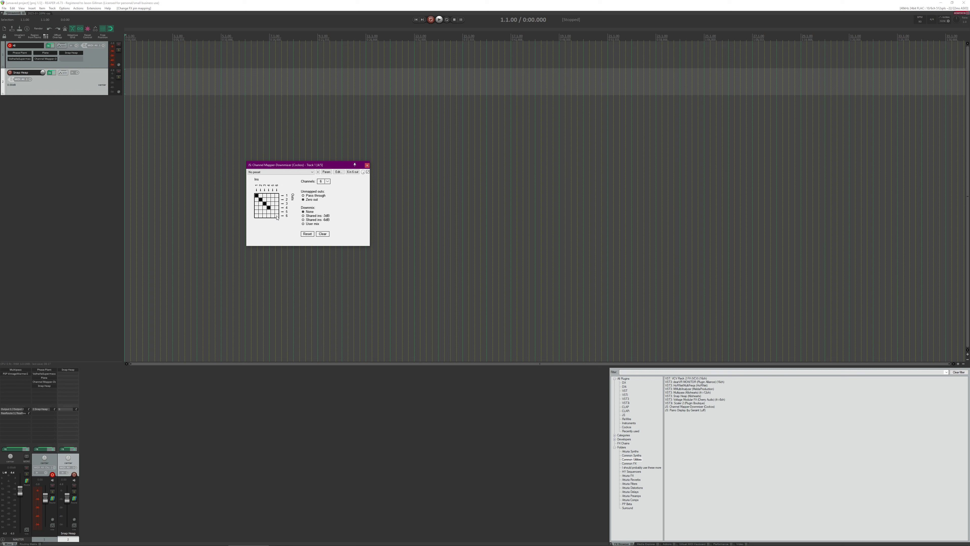
pyautogui.click(273, 195)
# - Close the Channel Mapper and briefly review track 1's routing settings
pyautogui.click(366, 167)
pyautogui.click(53, 499)
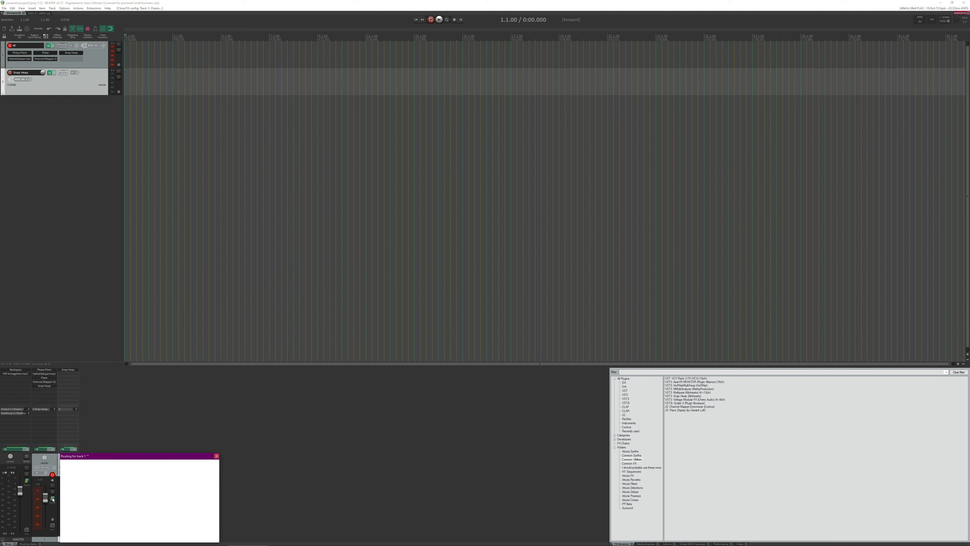
pyautogui.moveTo(128, 455); pyautogui.dragTo(180, 380)
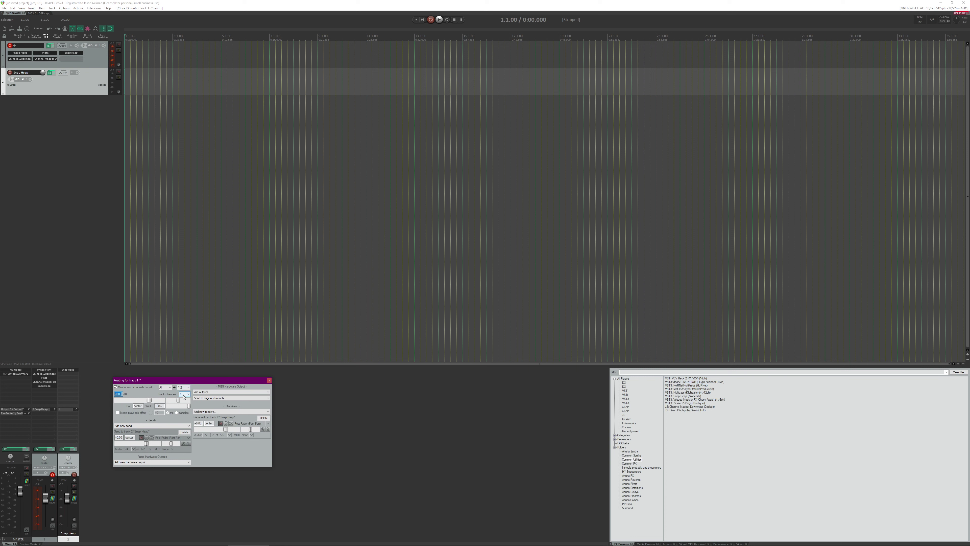
pyautogui.click(269, 380)
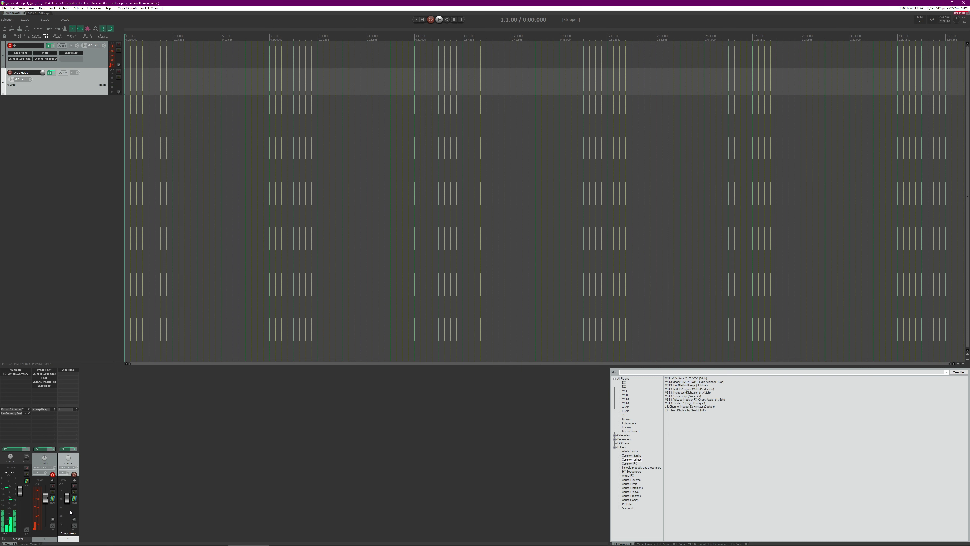
# - Keep the Snap Heap track's send at Post-Fader (Post-Pan) and untick its Master send
pyautogui.click(75, 499)
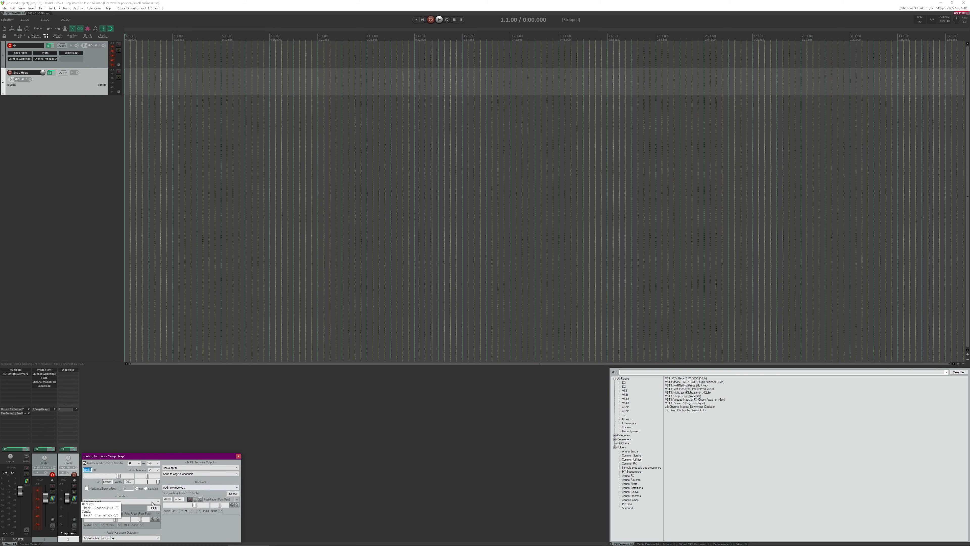
pyautogui.moveTo(185, 458); pyautogui.dragTo(280, 299)
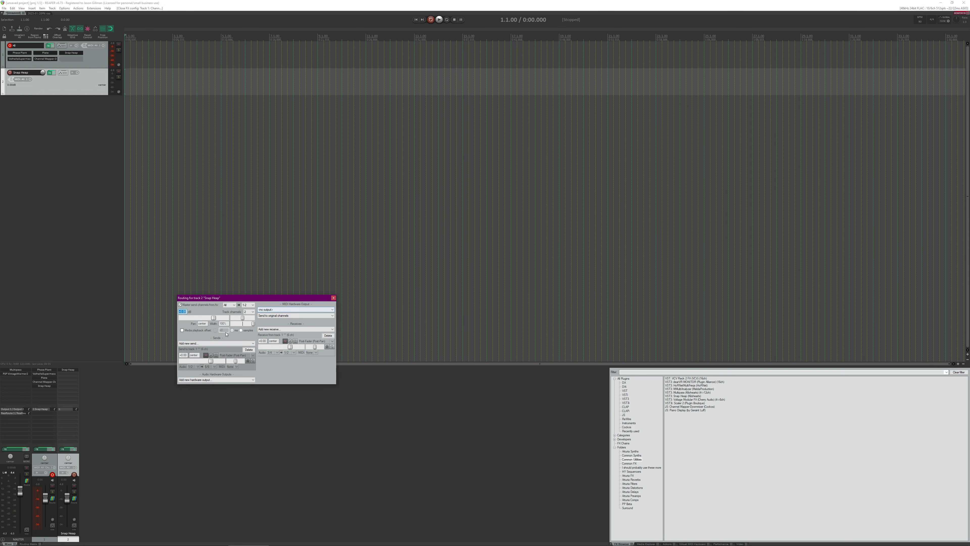
pyautogui.click(244, 356)
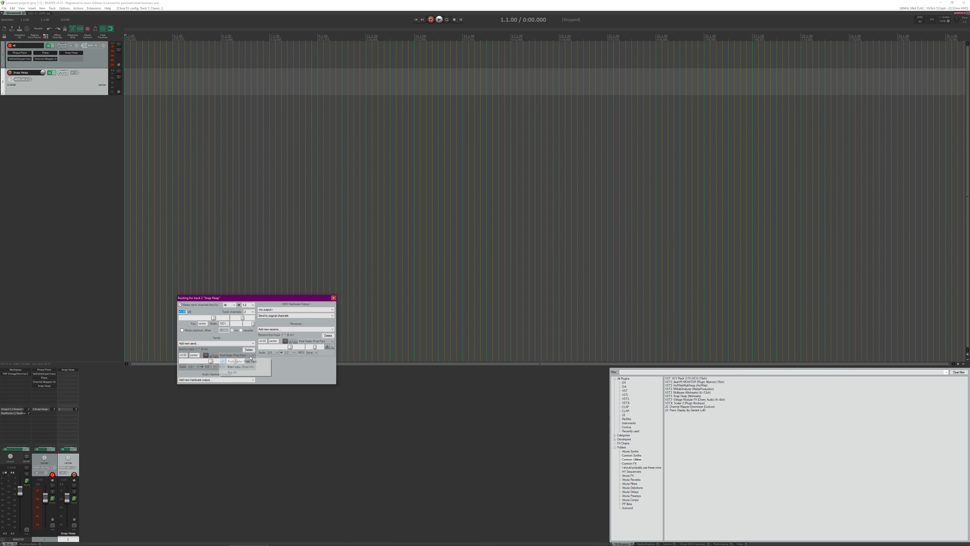
pyautogui.click(249, 367)
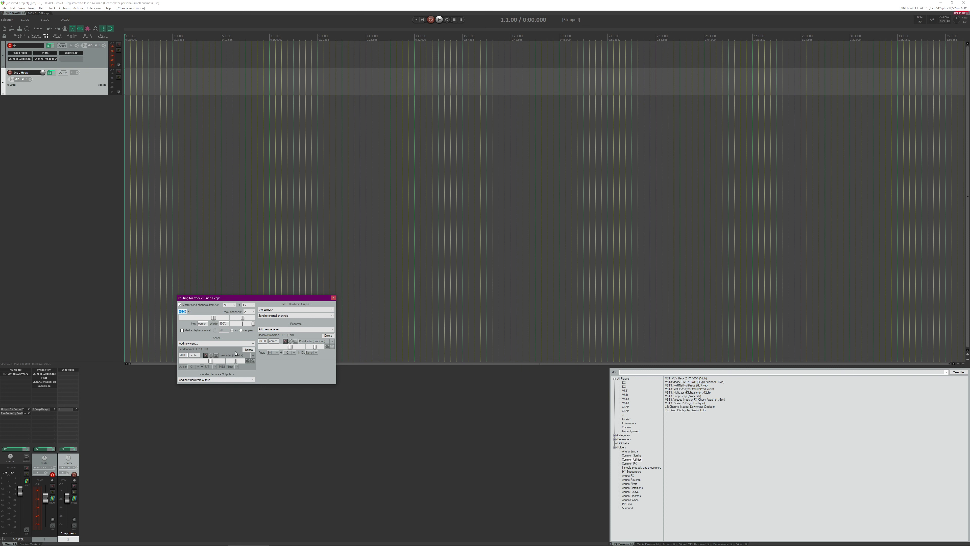
pyautogui.click(240, 356)
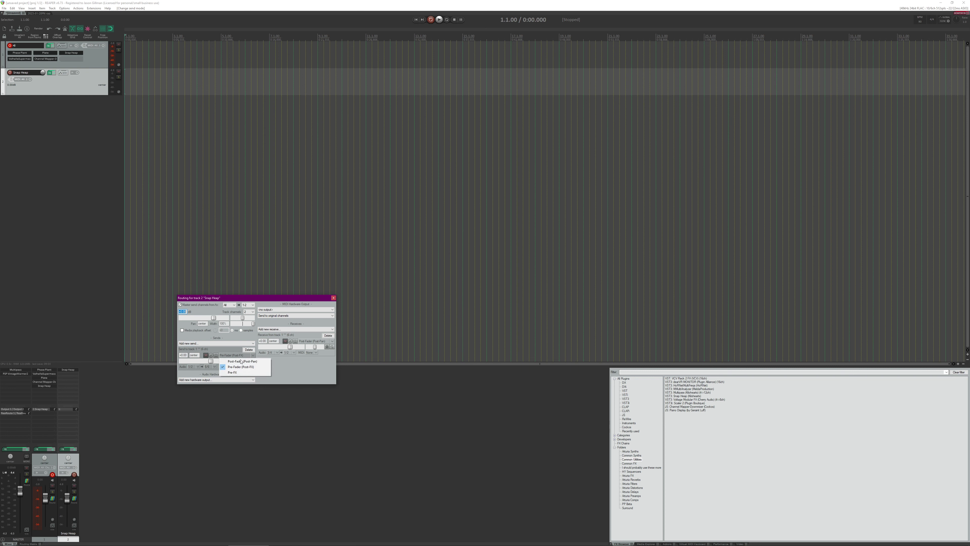
pyautogui.click(237, 361)
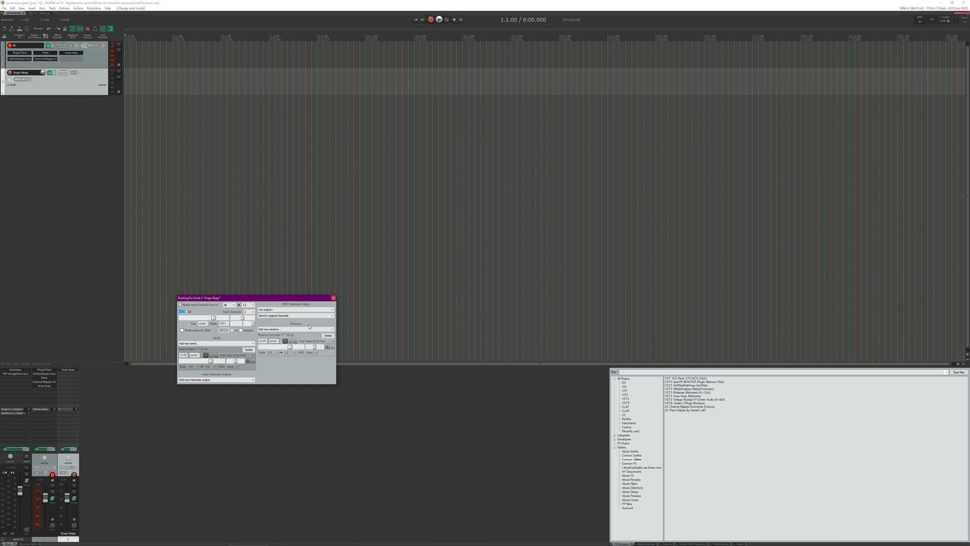
pyautogui.click(183, 305)
pyautogui.click(333, 298)
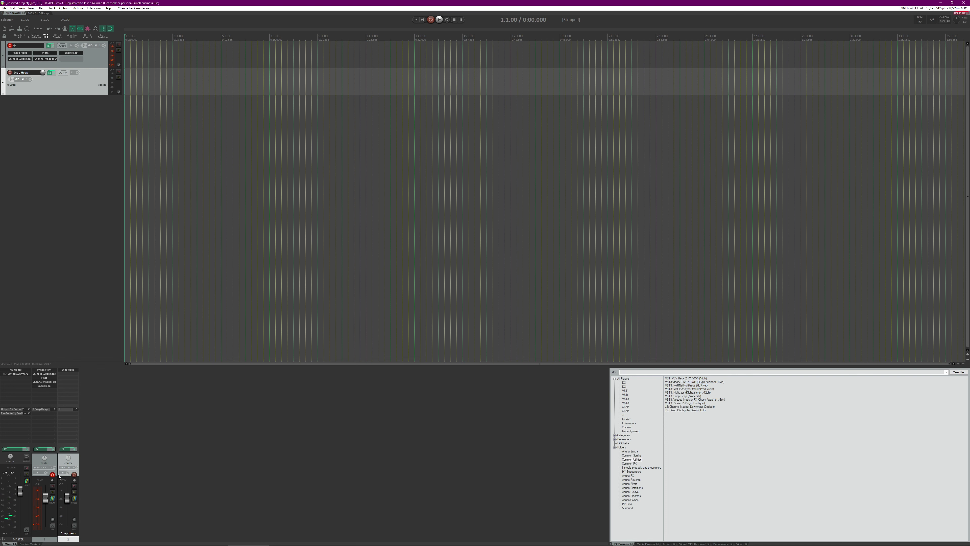
# - Pull the Snap Heap track volume to -inf and switch its send to Pre-Fader (Post-FX)
pyautogui.moveTo(67, 497); pyautogui.dragTo(67, 524)
pyautogui.click(75, 500)
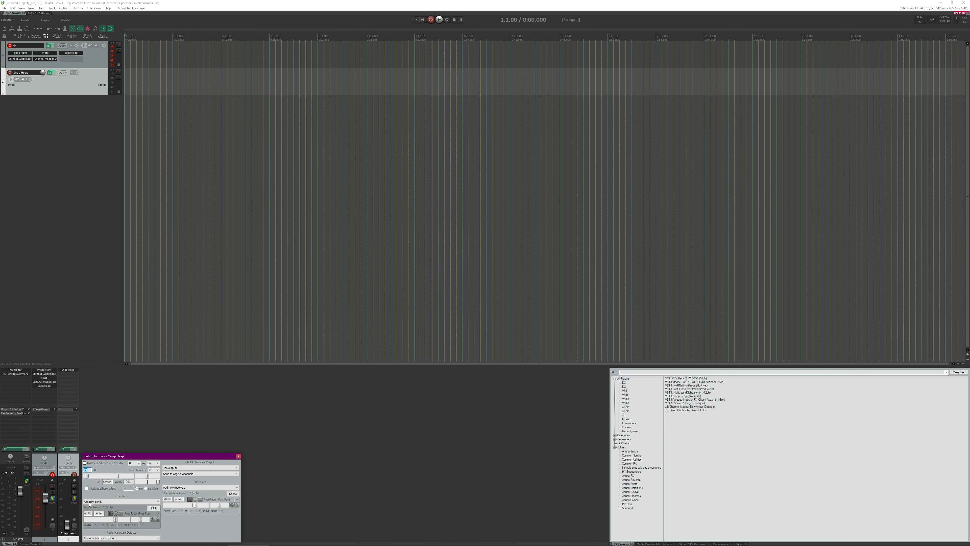
pyautogui.click(139, 513)
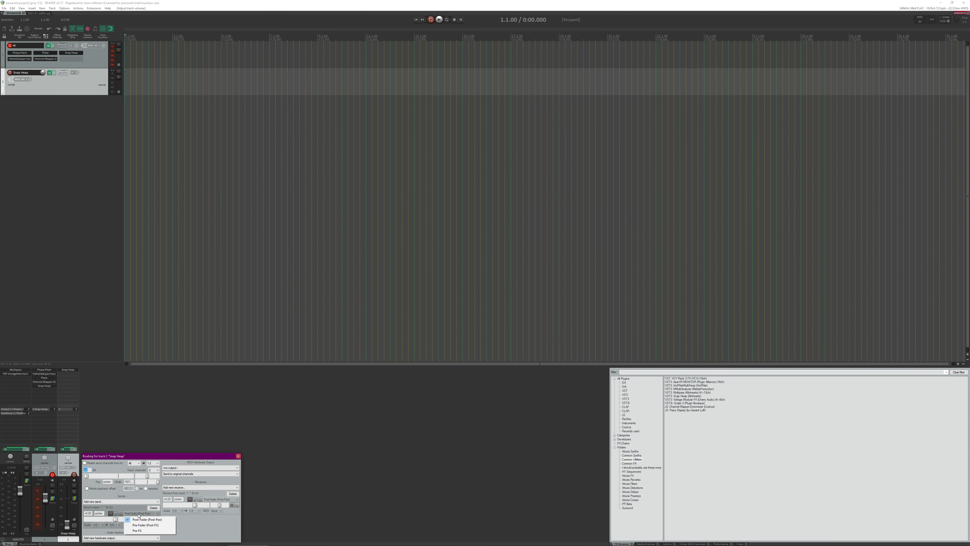
pyautogui.click(142, 526)
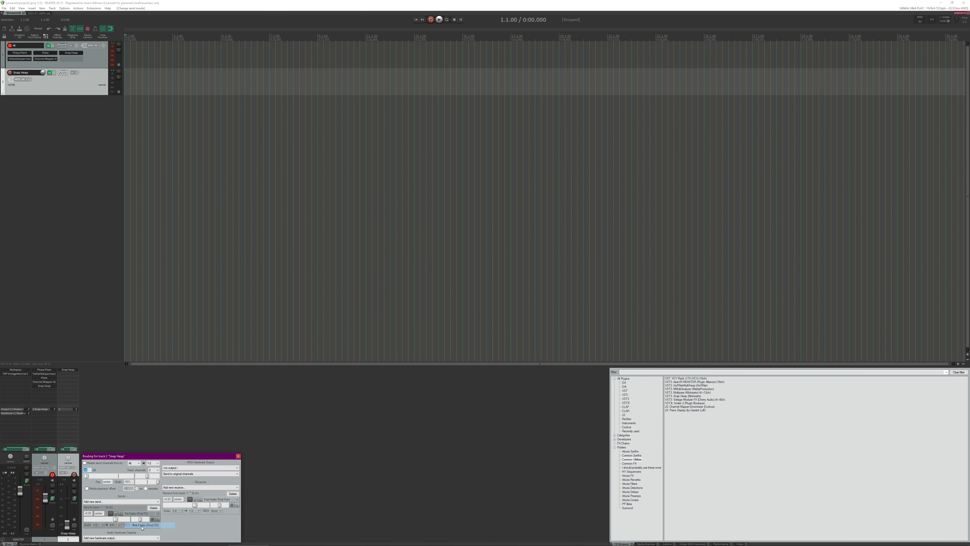
pyautogui.click(238, 456)
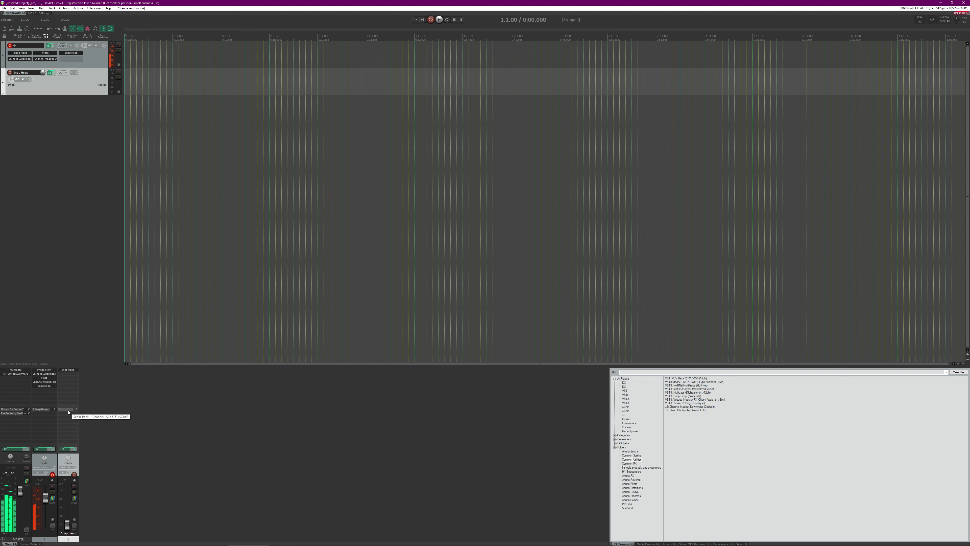
# - Check the Snap Heap plugin window, then bring up the Channel Mapper effect's context menu
pyautogui.doubleClick(51, 387)
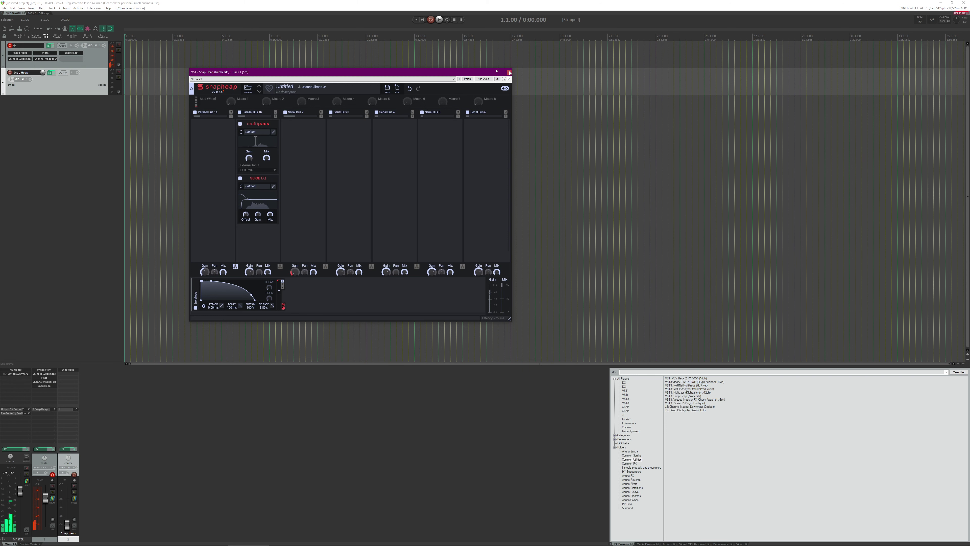
pyautogui.press('Escape')
pyautogui.rightClick(39, 386)
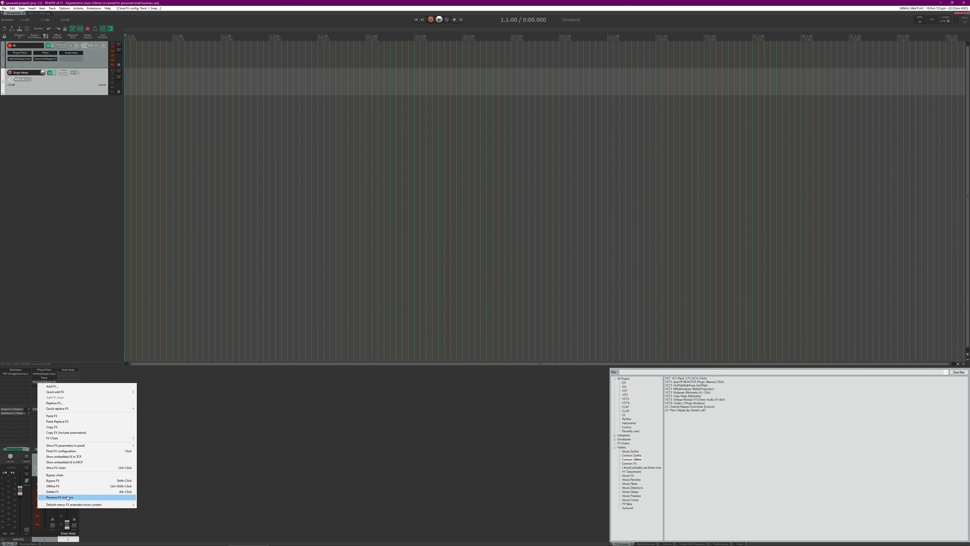
# - Rename track 1's Channel Mapper effect instance to 'Rec from Trk 2'
pyautogui.click(68, 497)
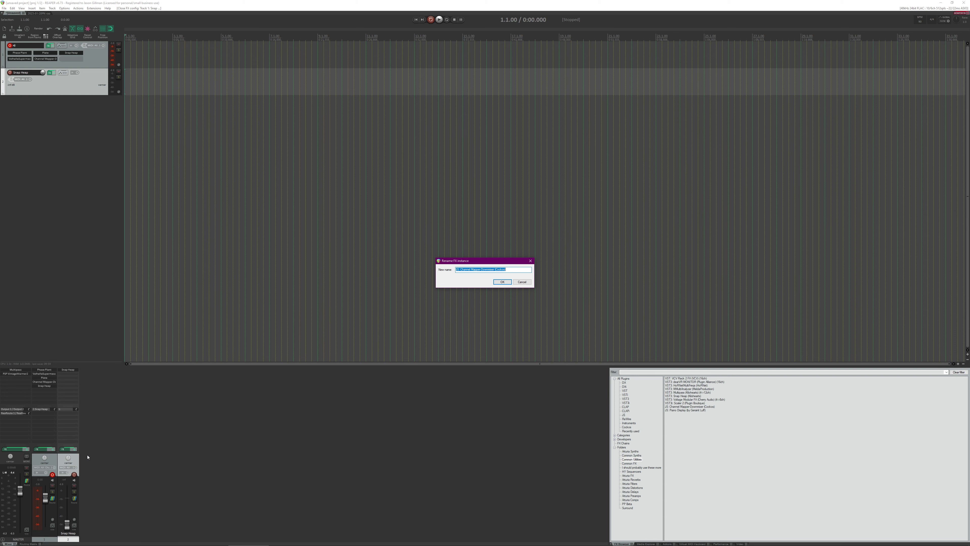
pyautogui.write('Rec from Trk 2')
pyautogui.press('Return')
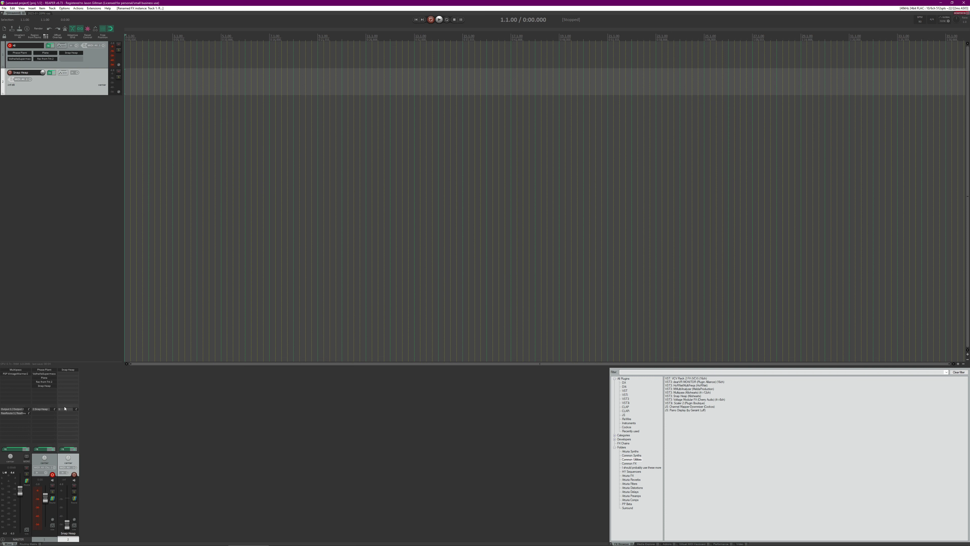